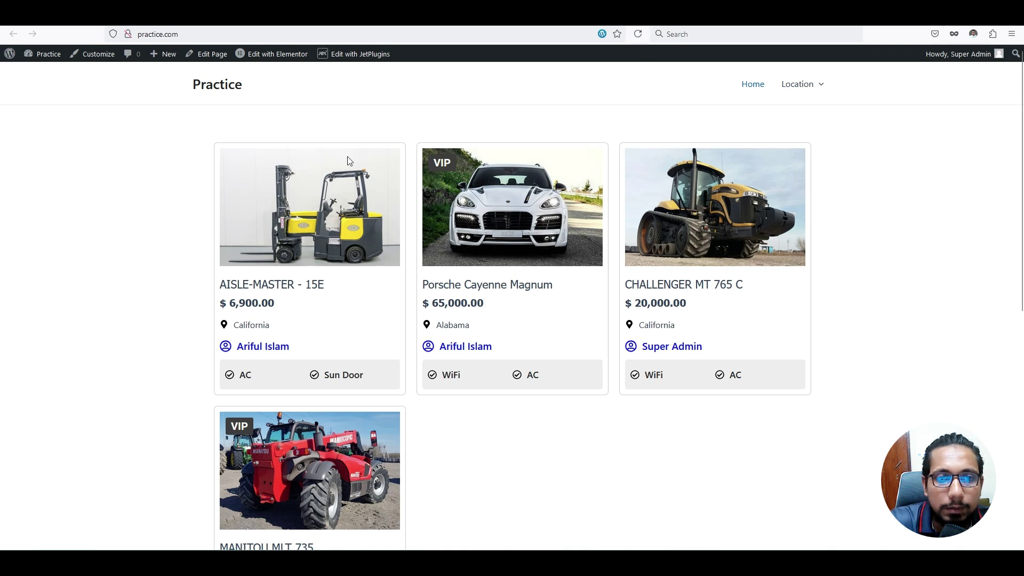
- Look through the ad listing cards on the home page, including their authors, prices and locations
scroll(350, 160, down, 2)
scroll(293, 213, up, 1)
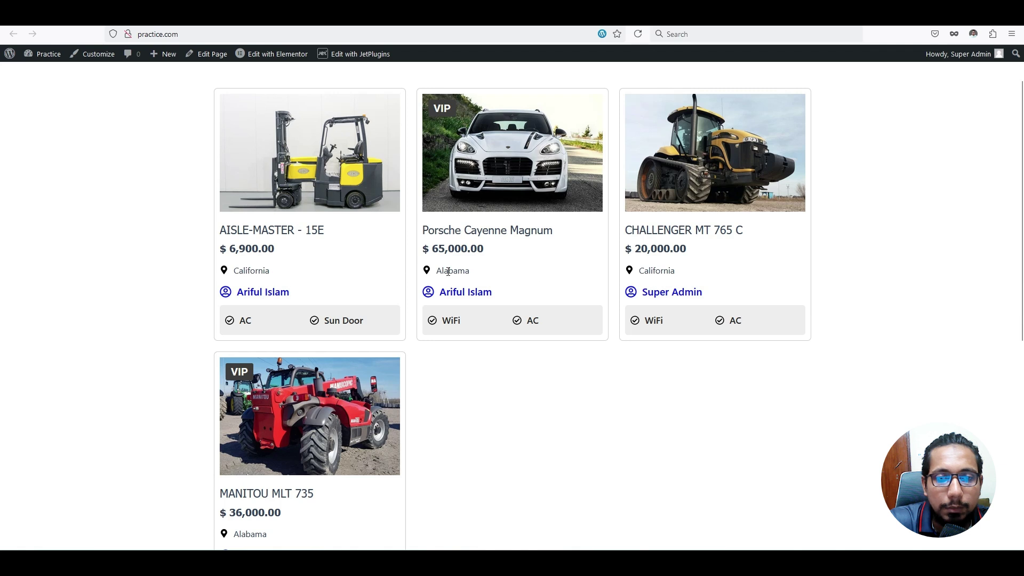
scroll(274, 512, down, 1)
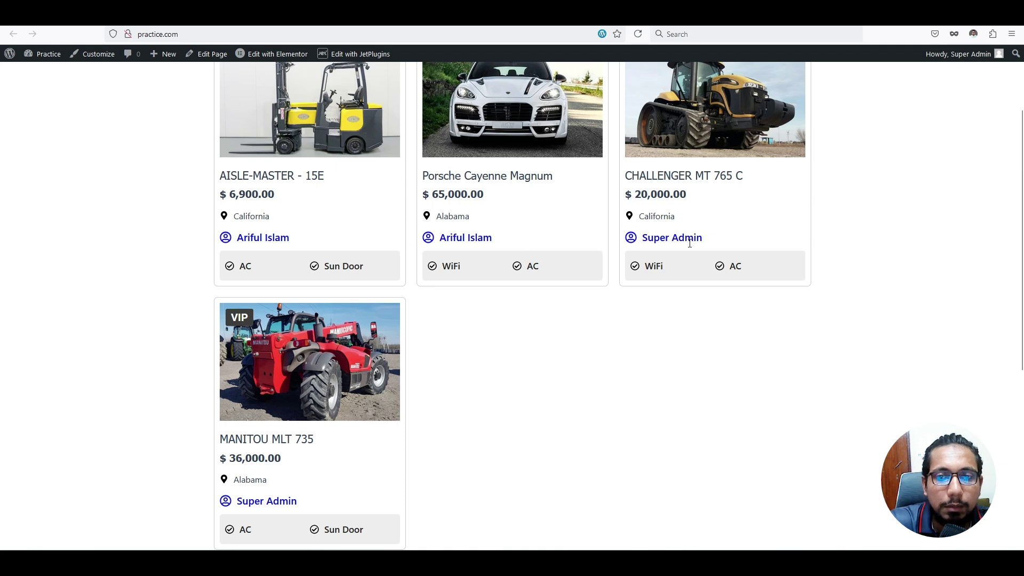
scroll(491, 349, up, 2)
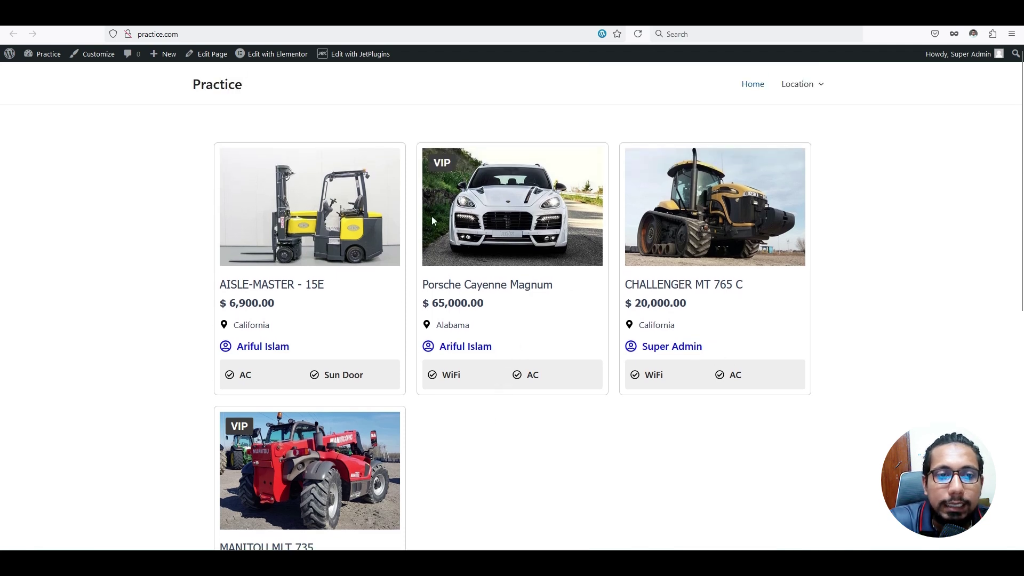
scroll(373, 272, down, 2)
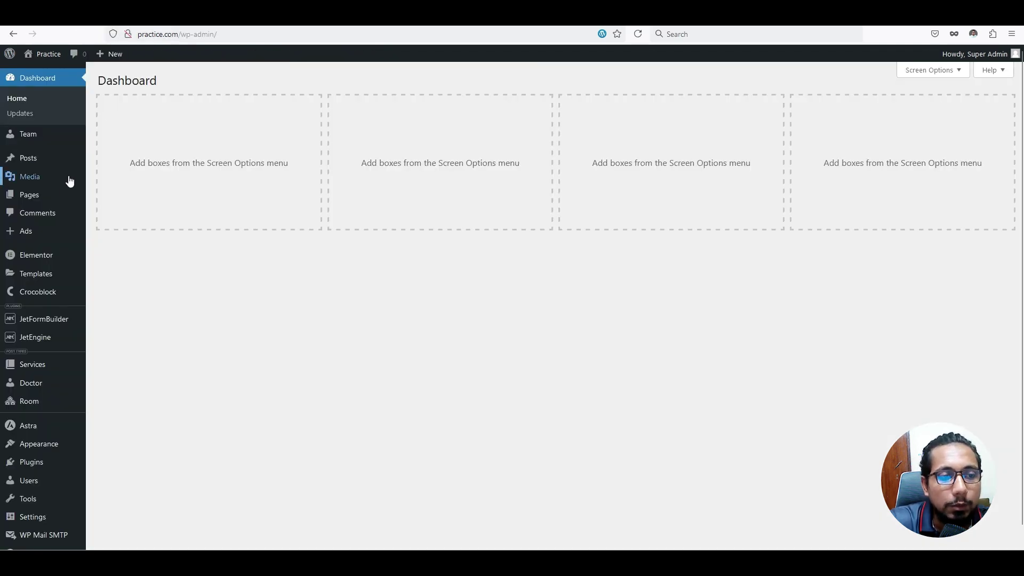
- Open the admin user's profile for editing and locate the Ads Live field in its User Settings
scroll(68, 178, down, 1)
mouse_move(34, 462)
click(123, 463)
click(150, 182)
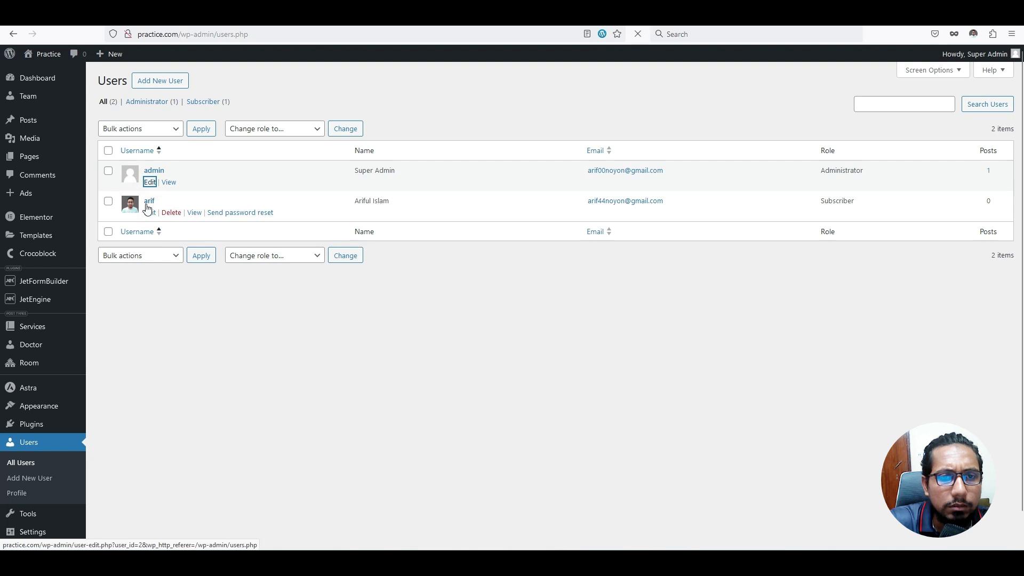
scroll(211, 236, down, 15)
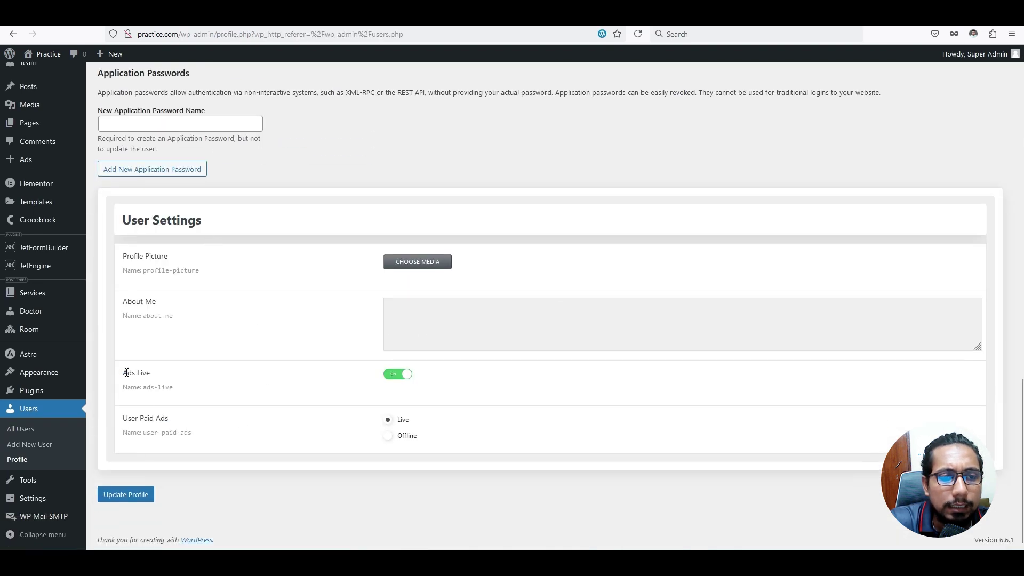
drag(125, 372, 189, 376)
click(233, 371)
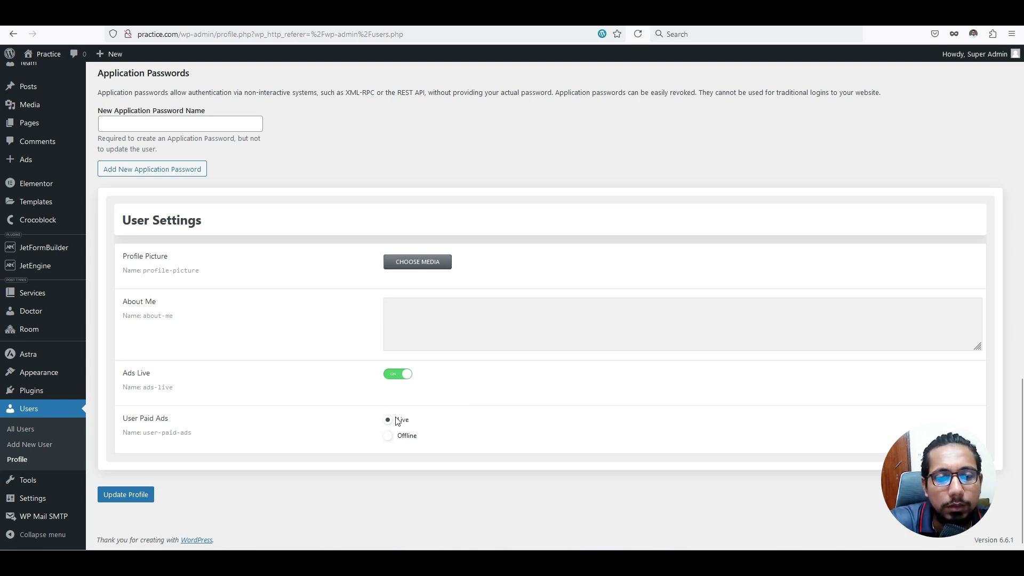
- Switch off Ads Live in the admin's User Settings and update the profile
scroll(352, 381, up, 7)
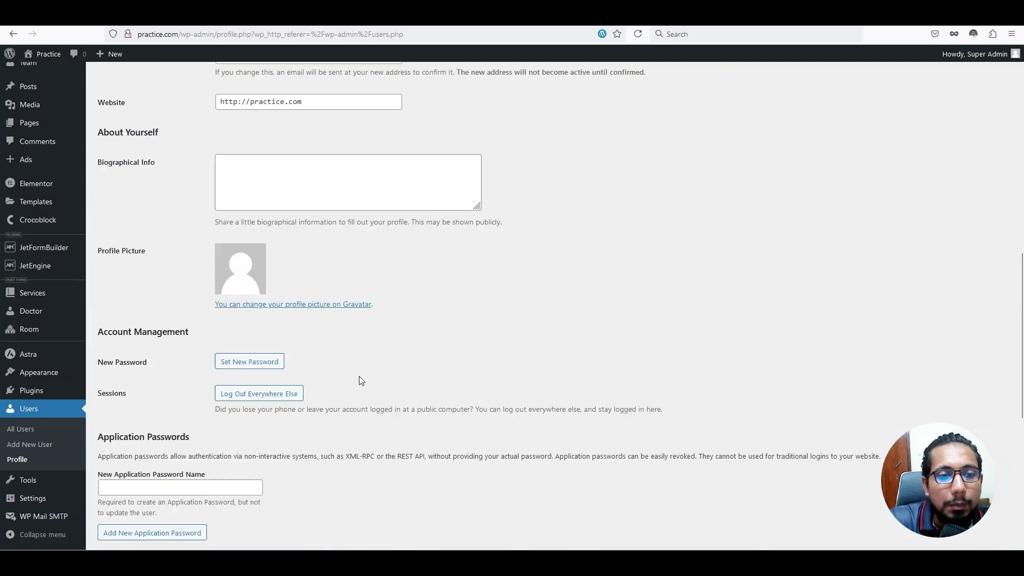
scroll(373, 405, down, 7)
scroll(318, 396, up, 3)
scroll(319, 395, down, 3)
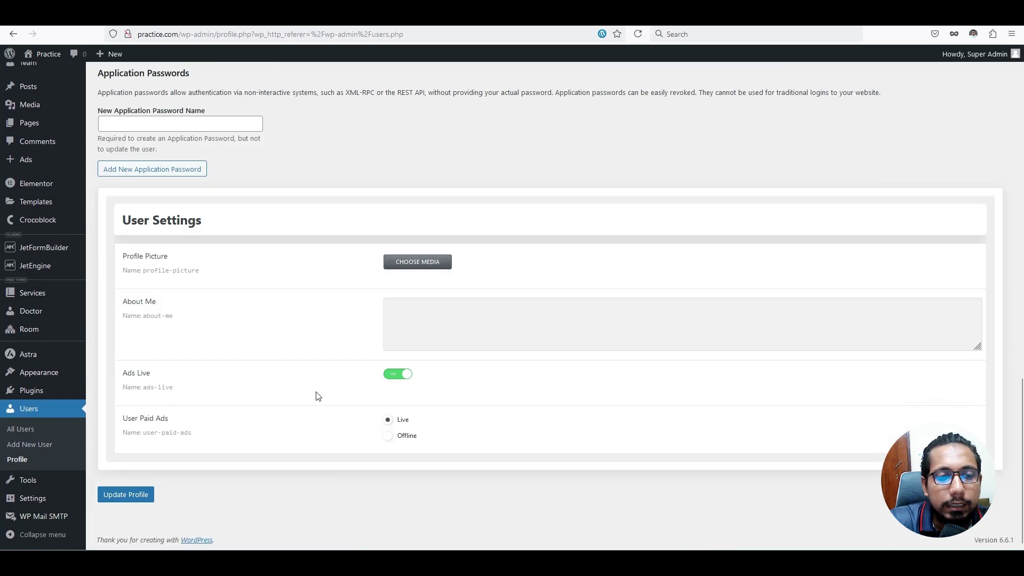
click(396, 375)
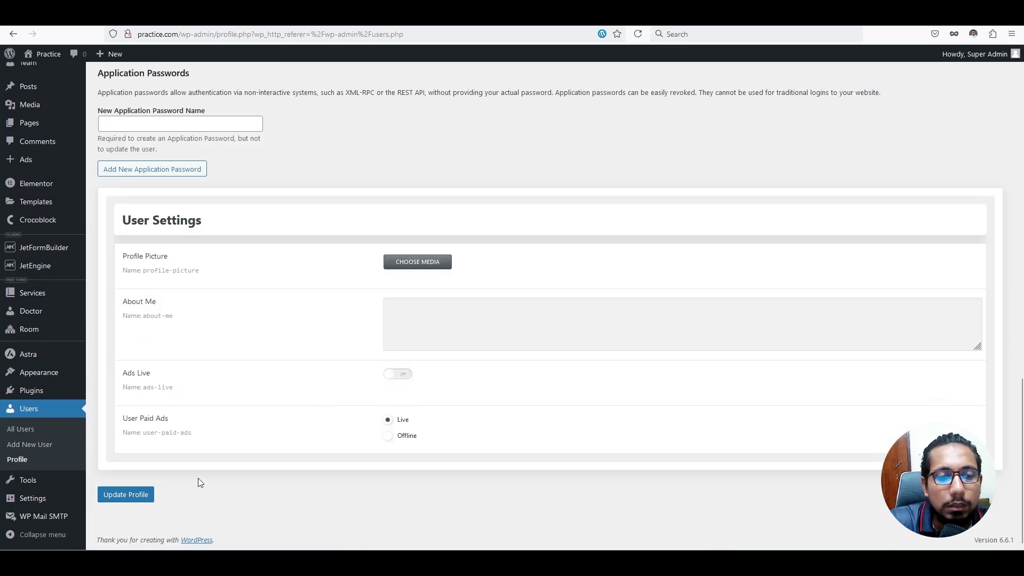
click(137, 494)
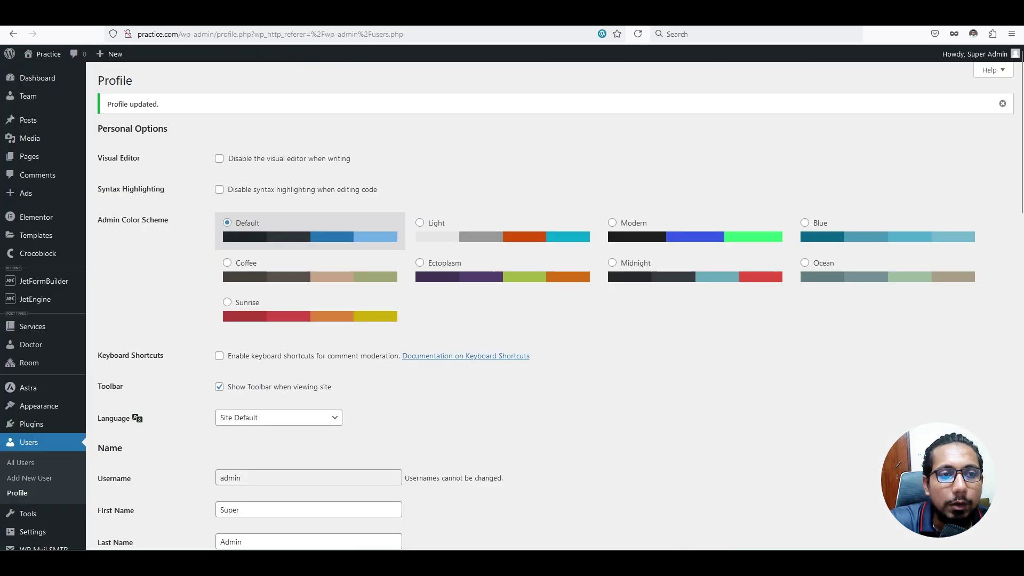
- Return to the list of all users and check the subscriber's entry
scroll(64, 400, down, 3)
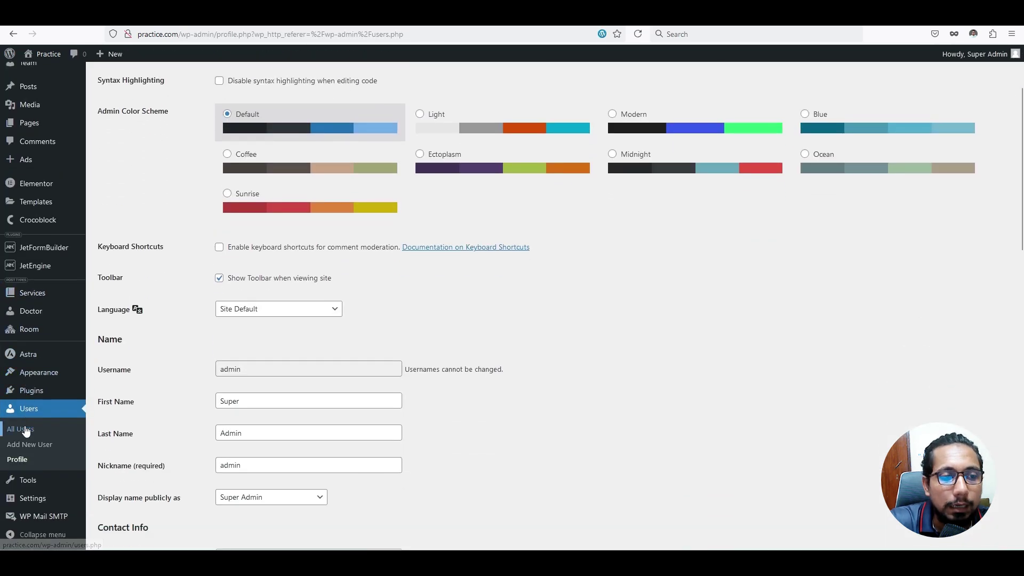
click(25, 429)
mouse_move(151, 209)
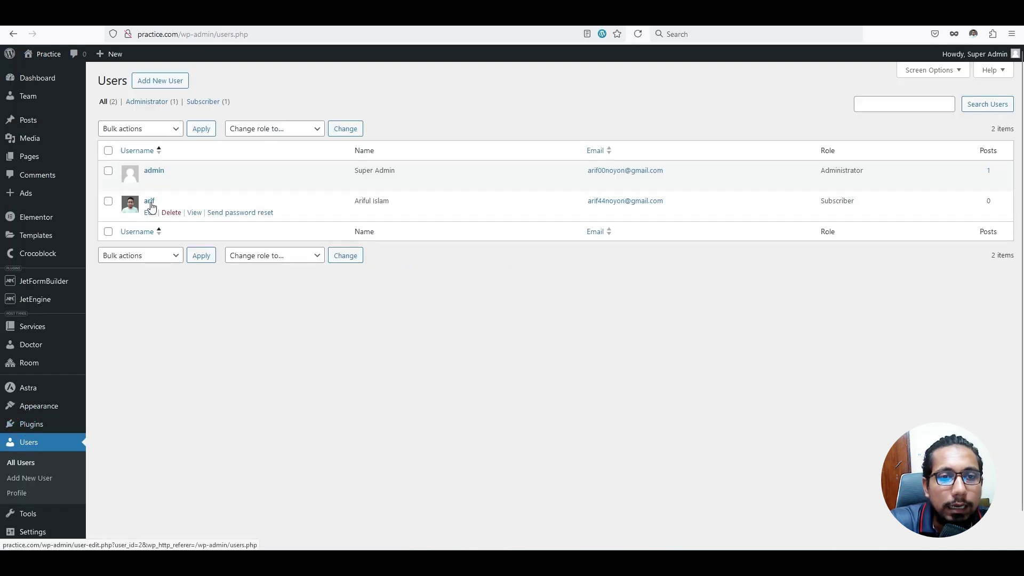
drag(358, 202, 410, 214)
click(409, 211)
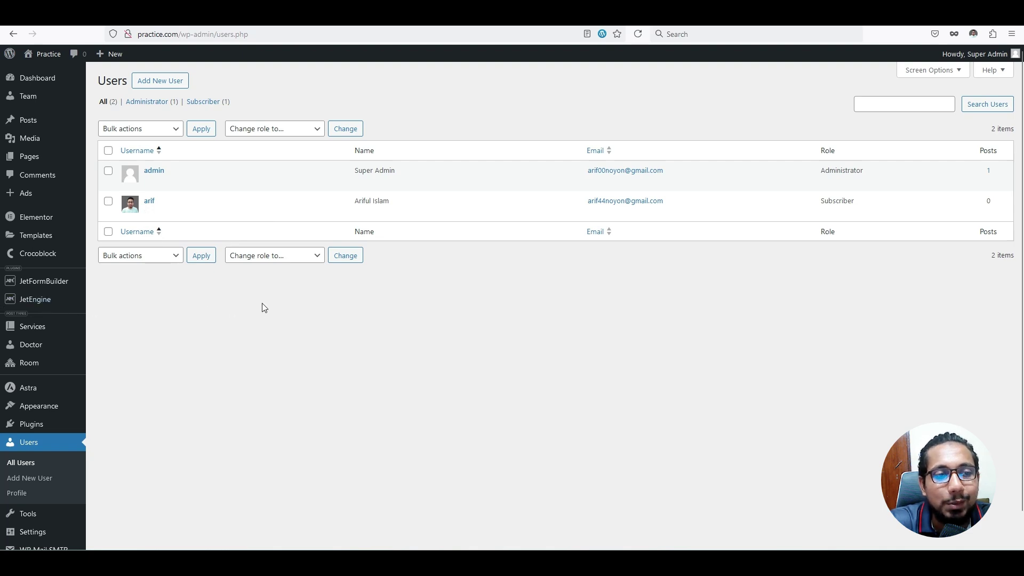
- Start a new JetEngine query named "User Query" and set its query type to Users Query
mouse_move(43, 304)
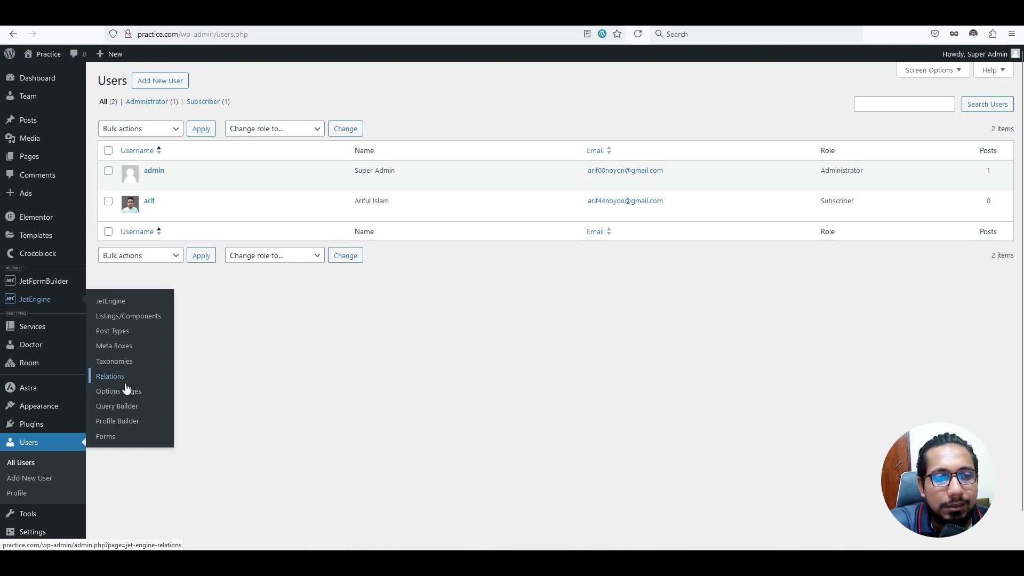
click(118, 406)
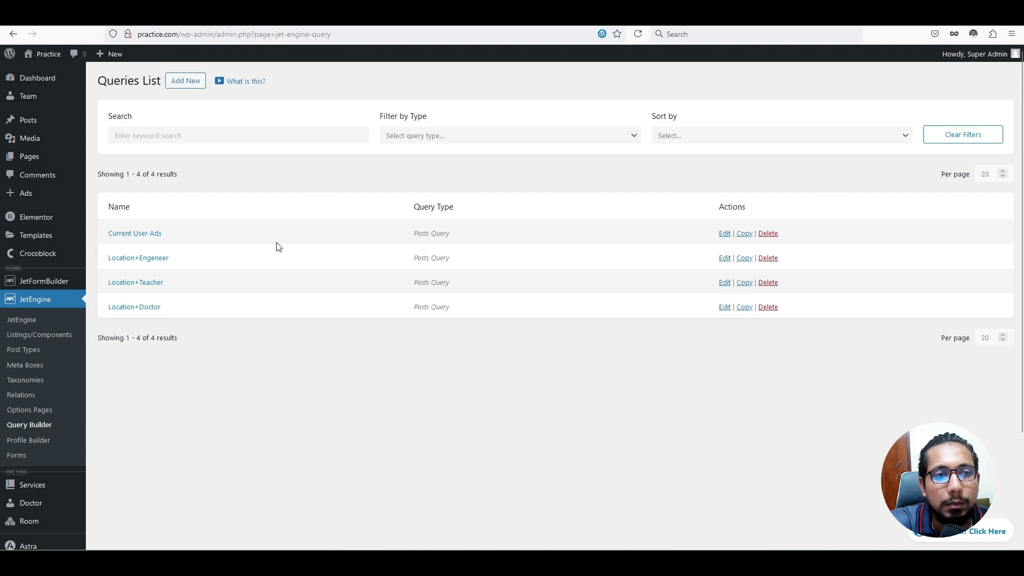
click(200, 87)
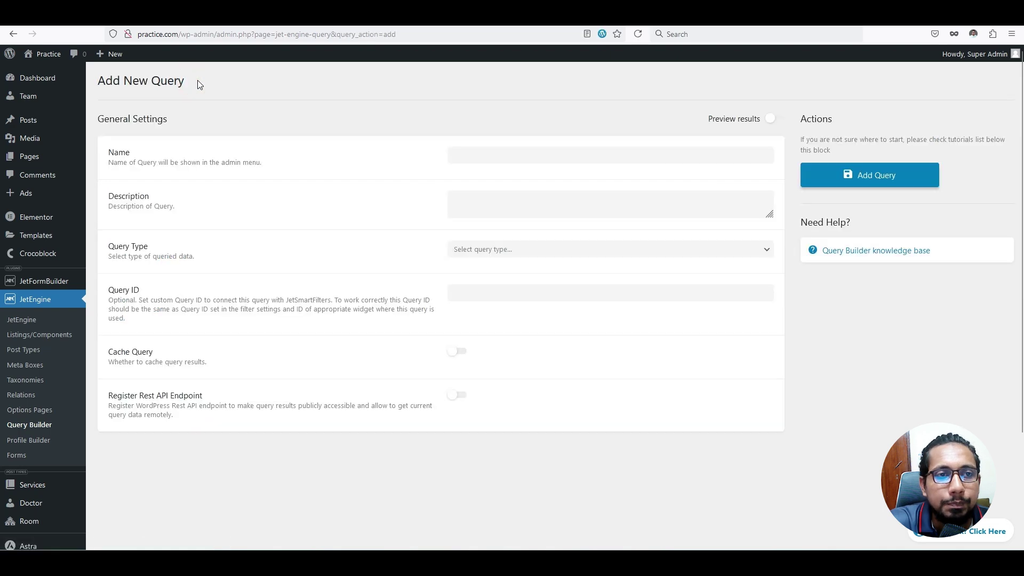
click(507, 153)
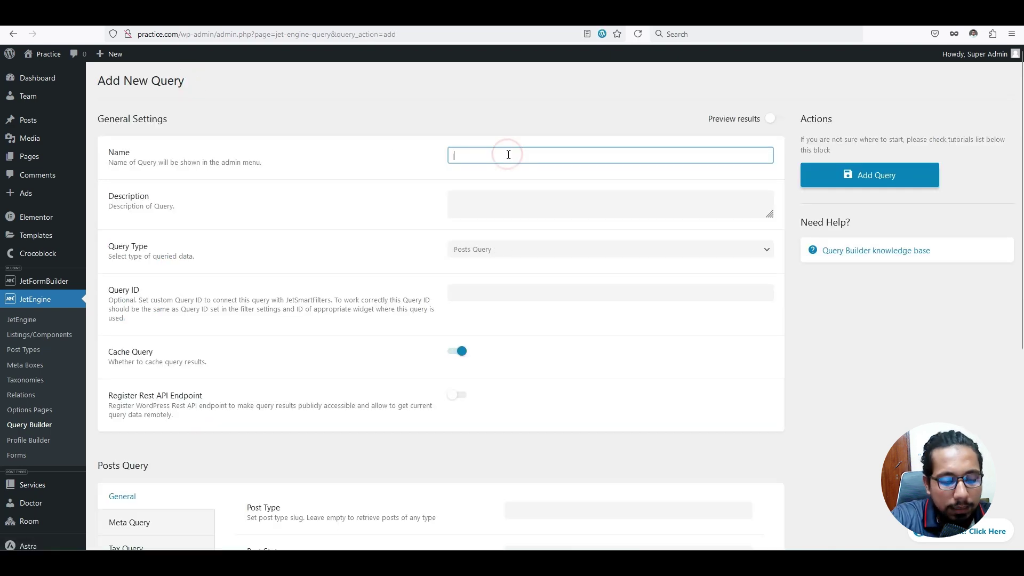
text(User Query)
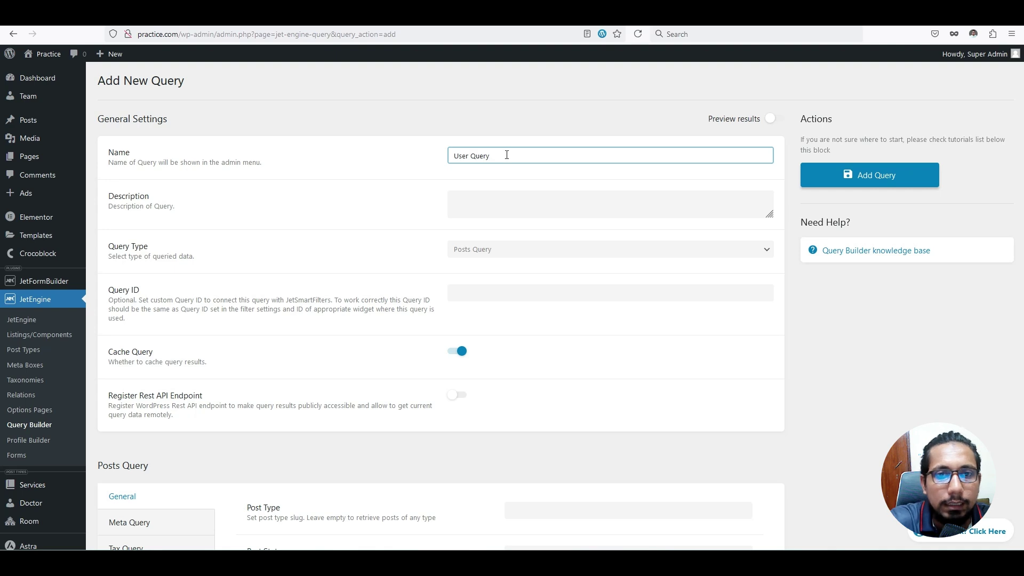
click(476, 246)
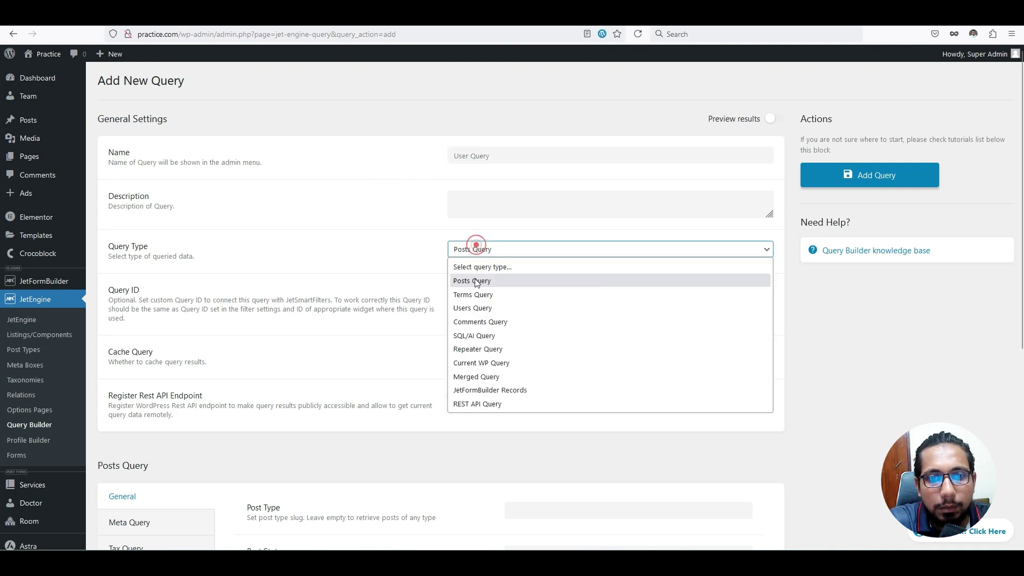
click(477, 308)
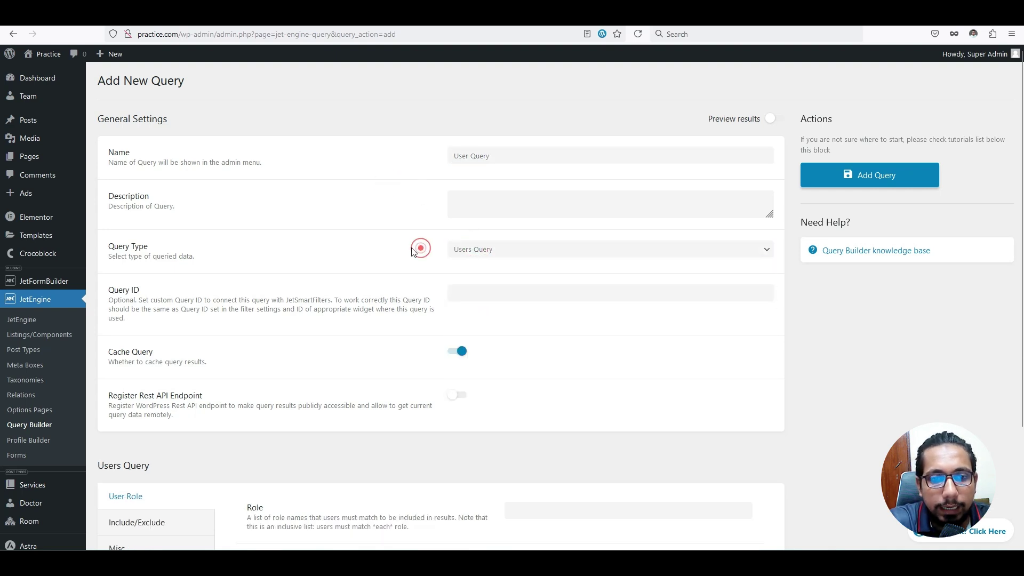
- Try Administrator as the Role in the users query, and remove it again
scroll(419, 320, down, 3)
click(529, 360)
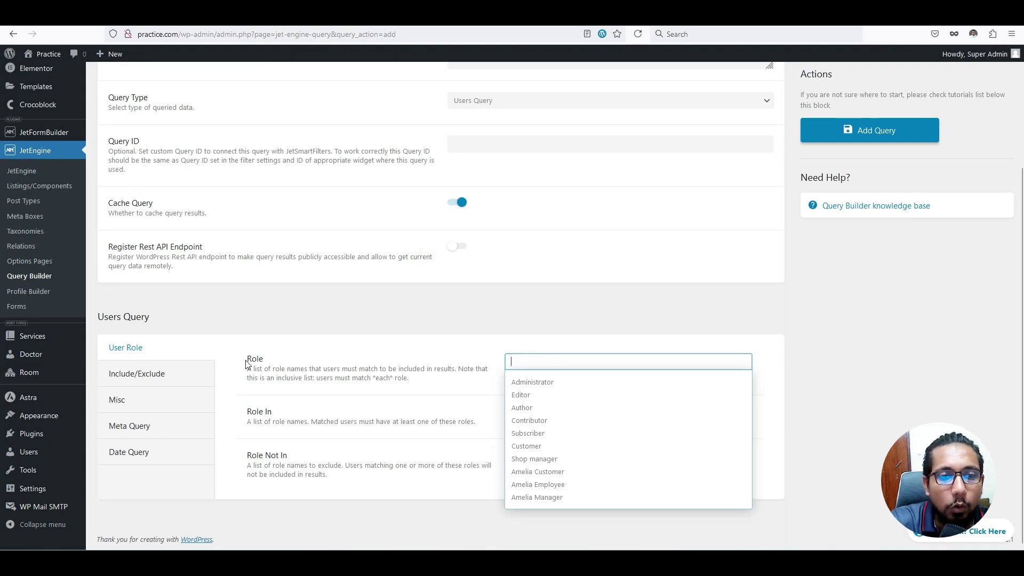
click(539, 382)
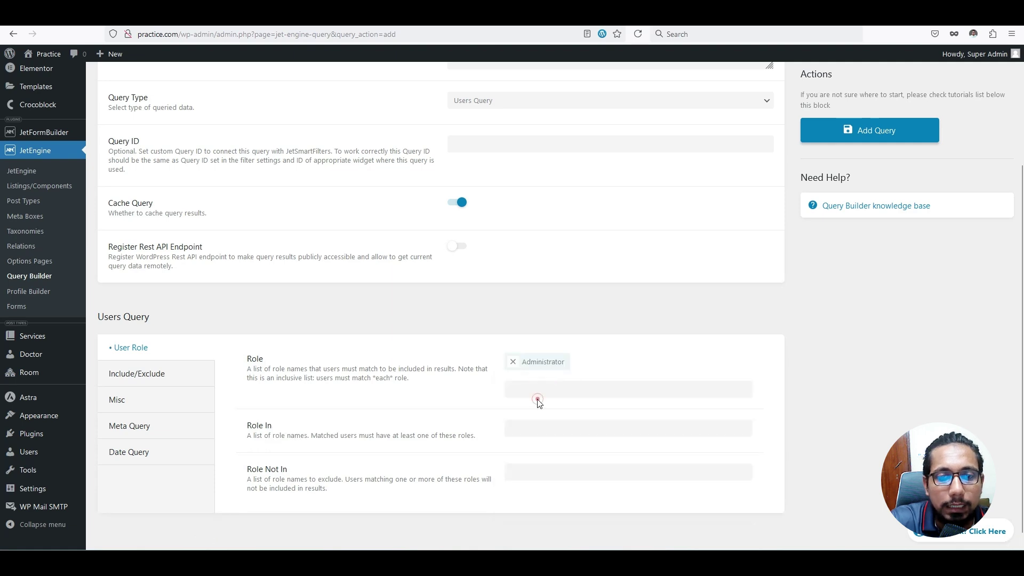
click(537, 399)
click(544, 429)
click(582, 362)
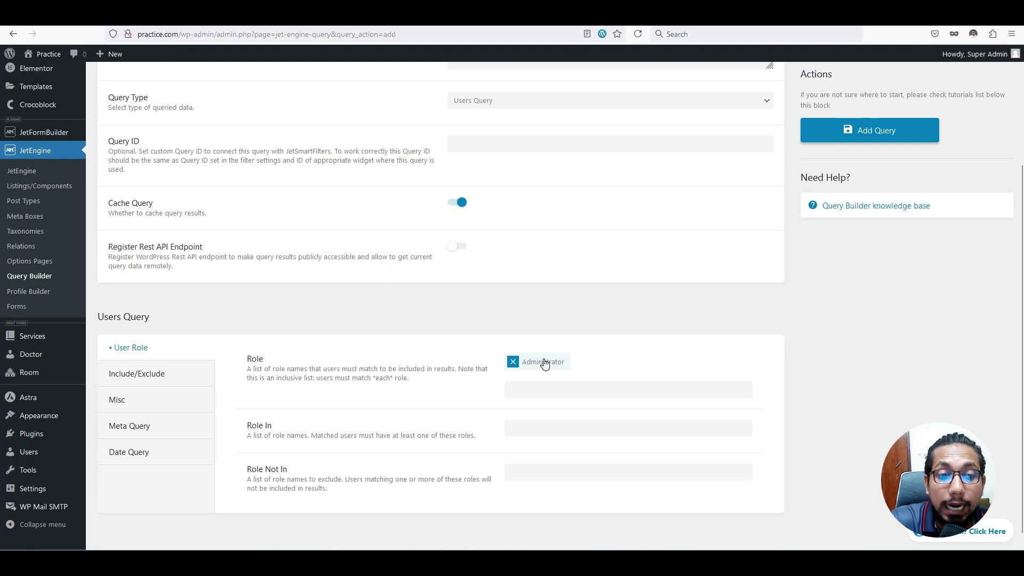
click(513, 362)
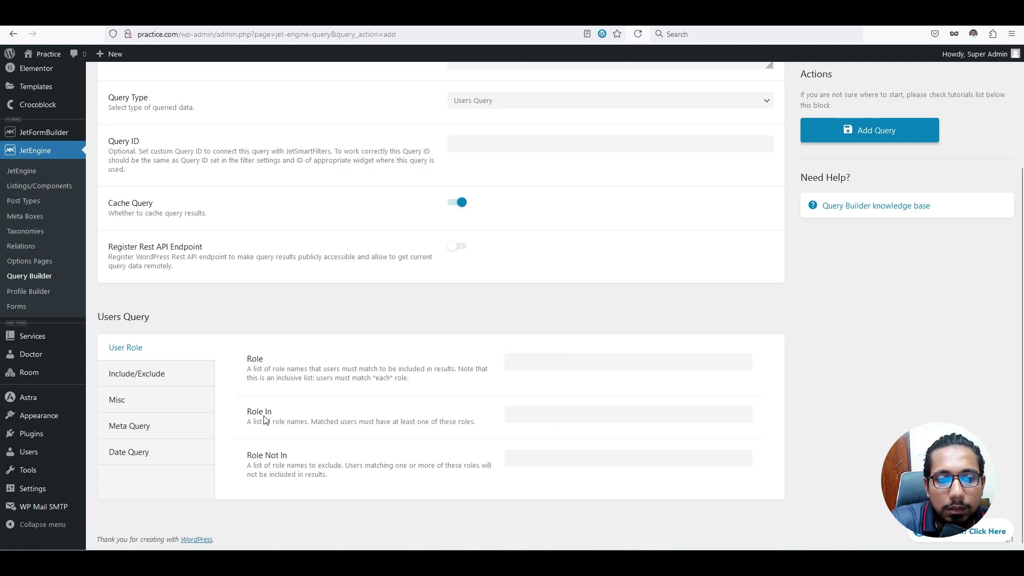
- Try Administrator and Contributor as Role In values in the users query, and clear both
click(526, 414)
click(545, 473)
click(551, 441)
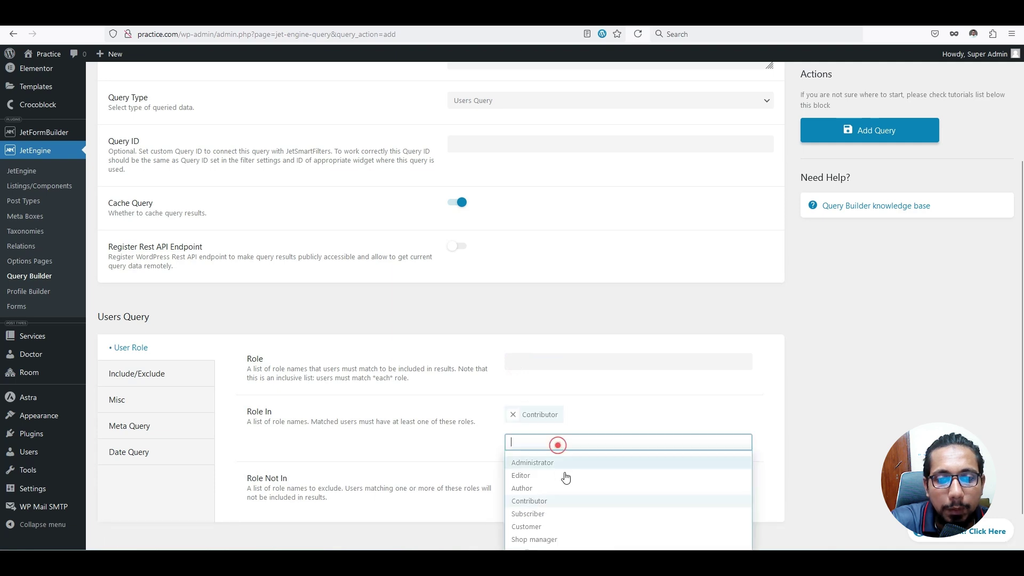
click(563, 503)
click(534, 419)
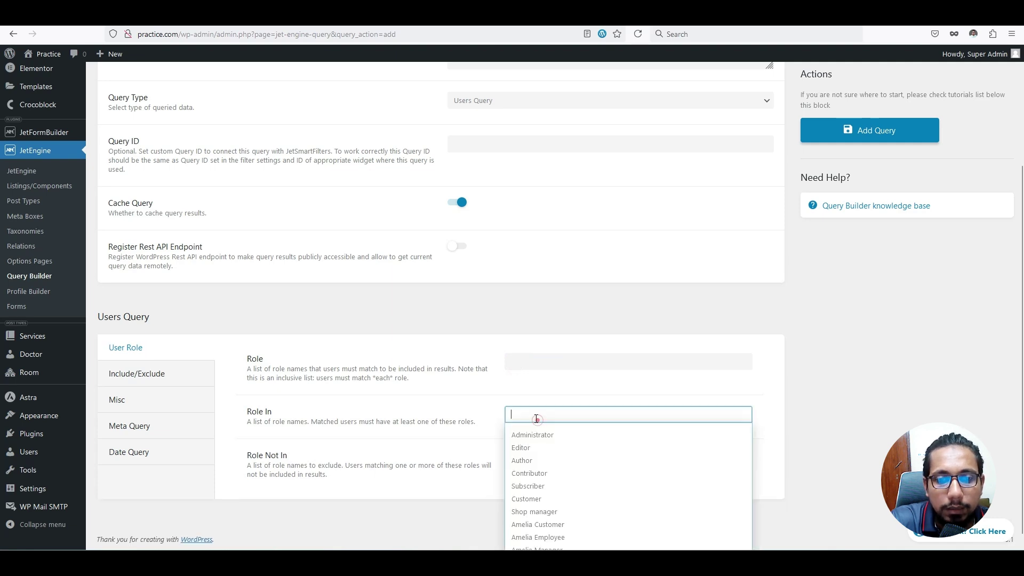
click(530, 431)
click(549, 440)
click(561, 496)
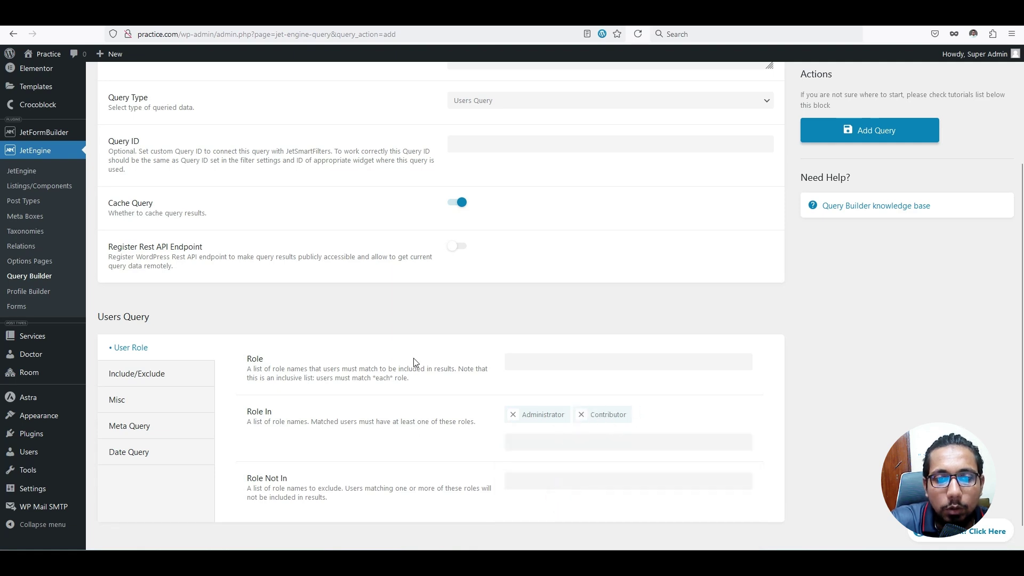
click(513, 415)
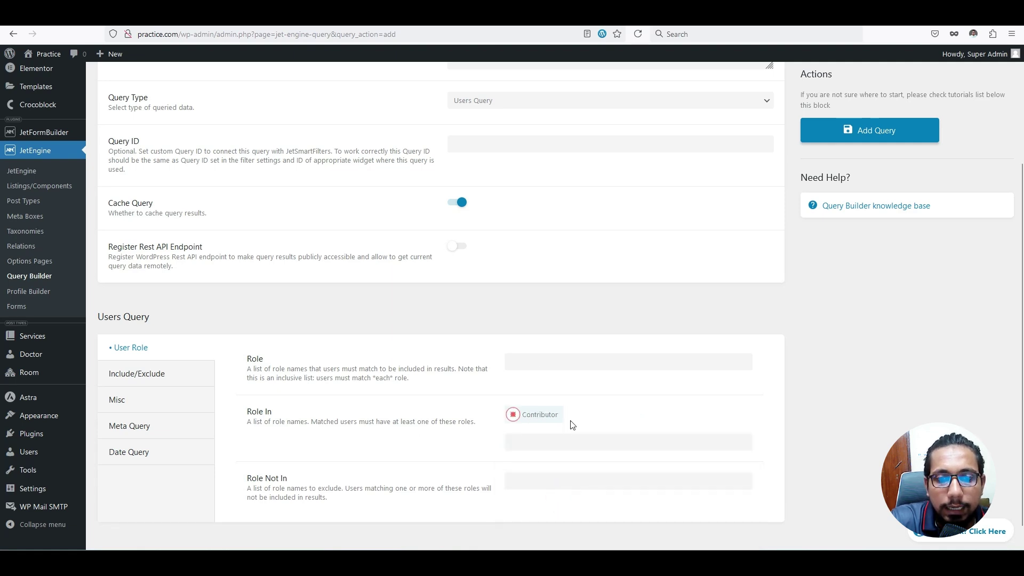
click(513, 414)
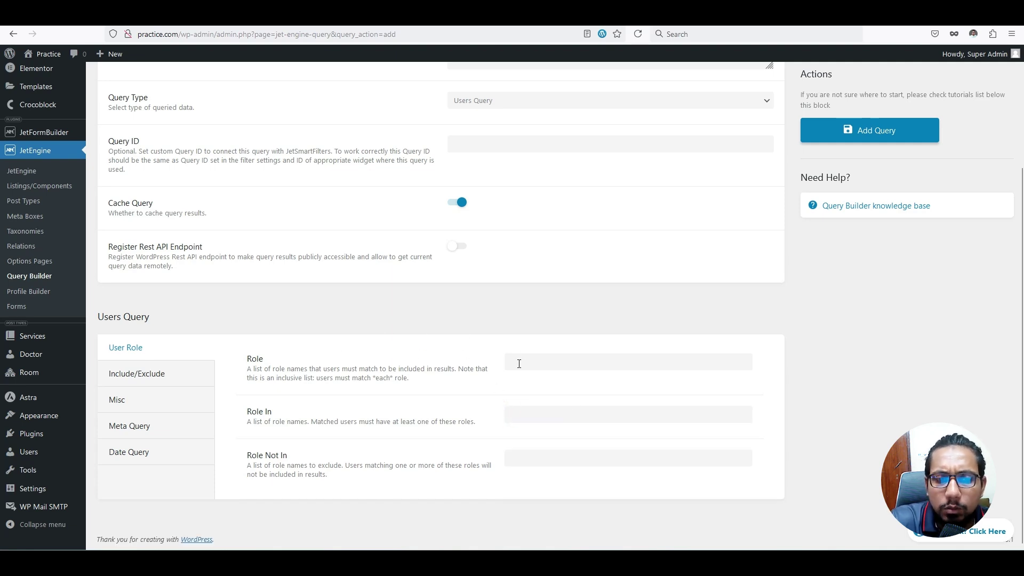
- Add a meta query clause to the users query and use the JetEngine meta field macro as its field key
click(139, 434)
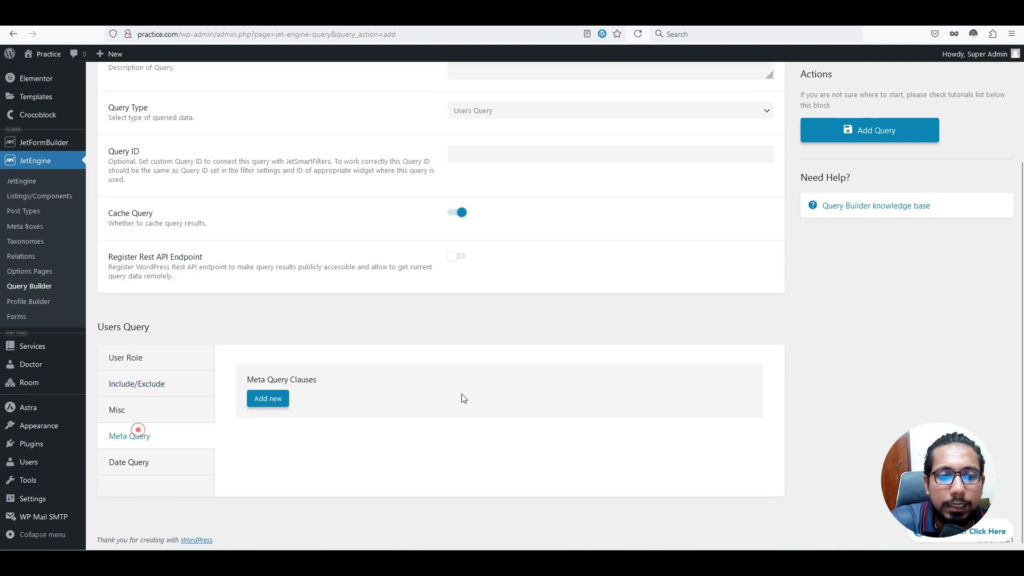
click(278, 400)
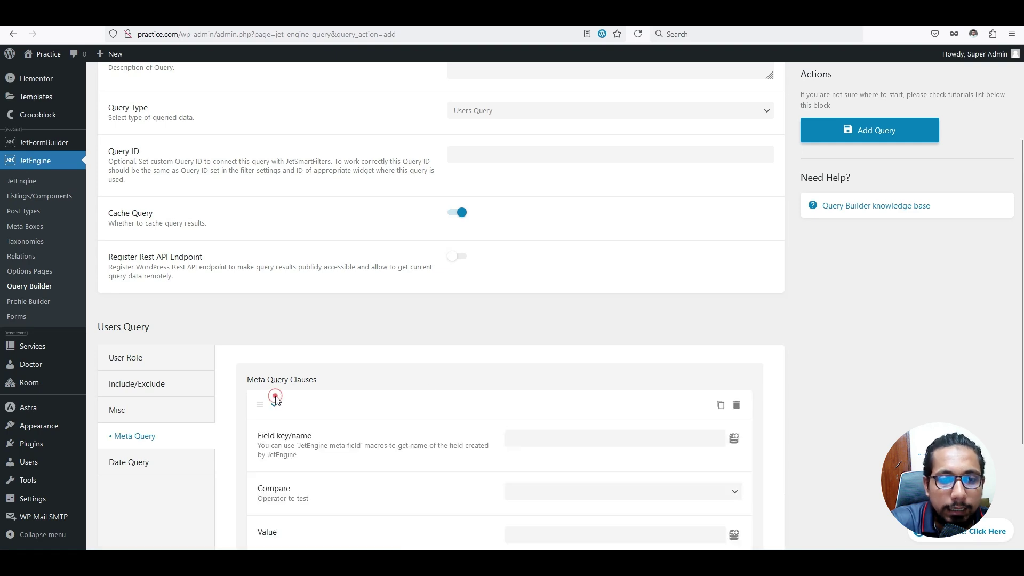
scroll(457, 379, down, 3)
click(543, 283)
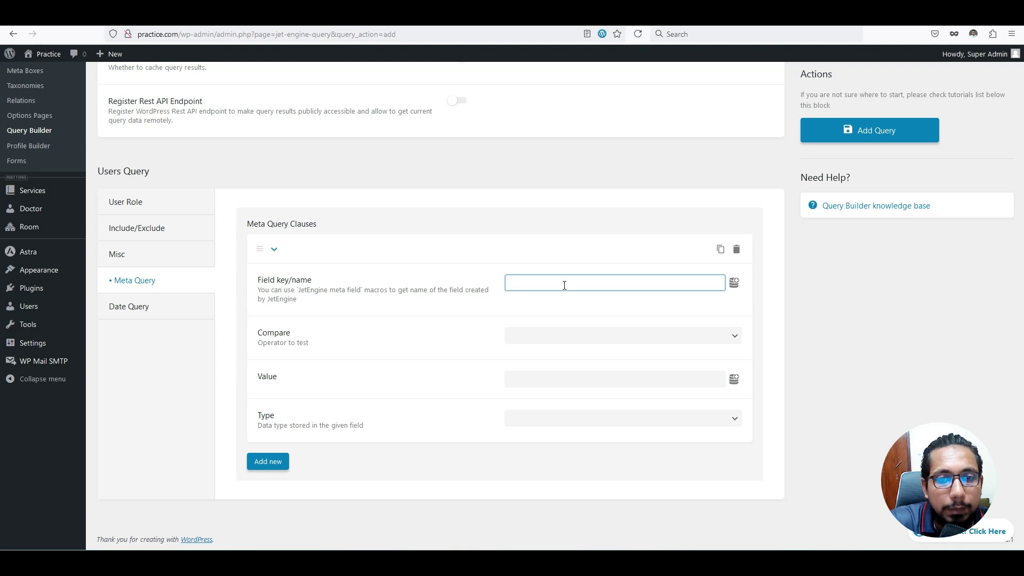
click(734, 284)
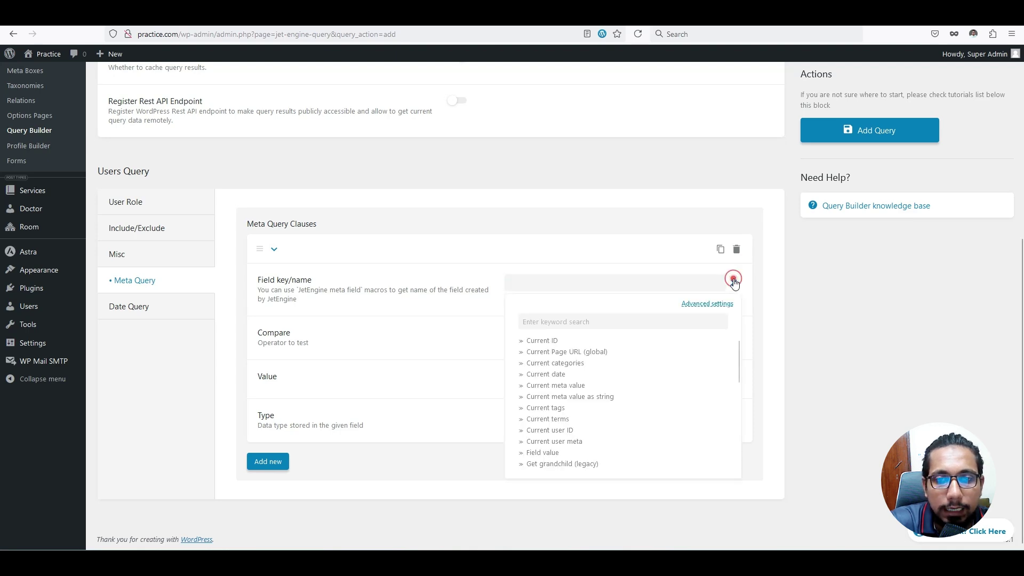
scroll(579, 411, down, 5)
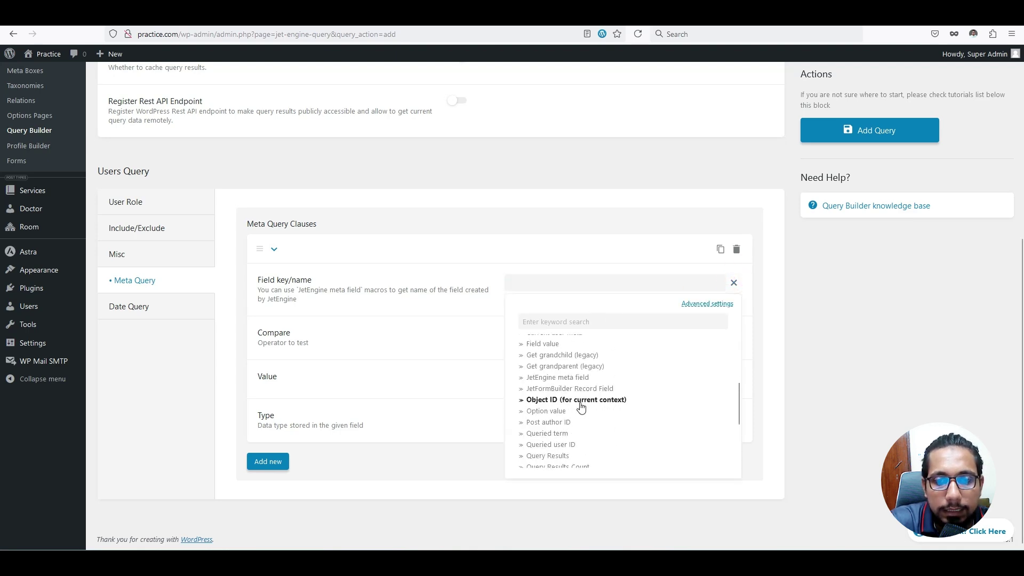
scroll(571, 400, down, 3)
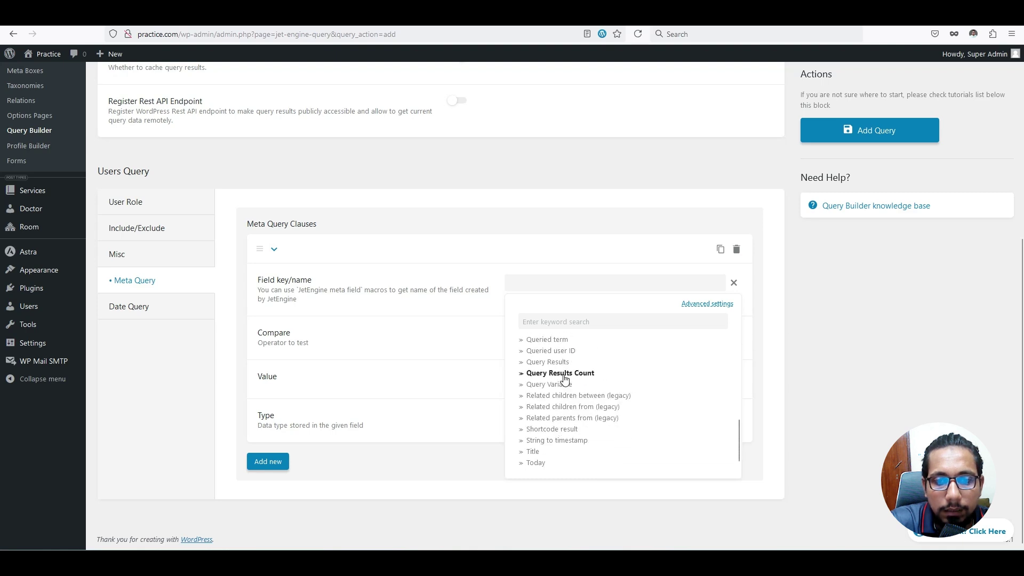
scroll(570, 424, up, 1)
scroll(572, 420, up, 4)
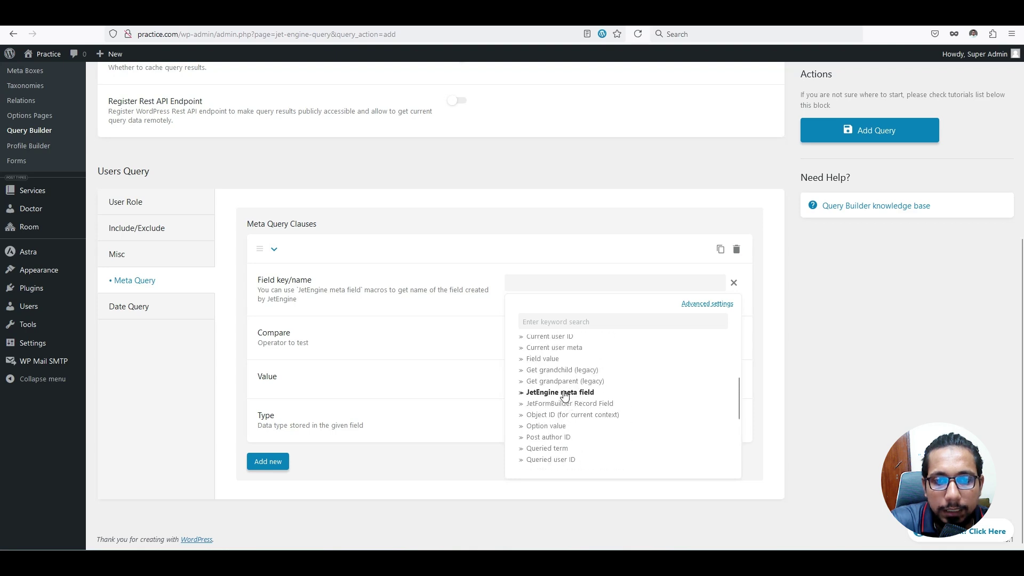
click(560, 393)
- Set the JetEngine meta field macro to the Ads Live user field, returning Field name/key/ID, and apply it
click(556, 351)
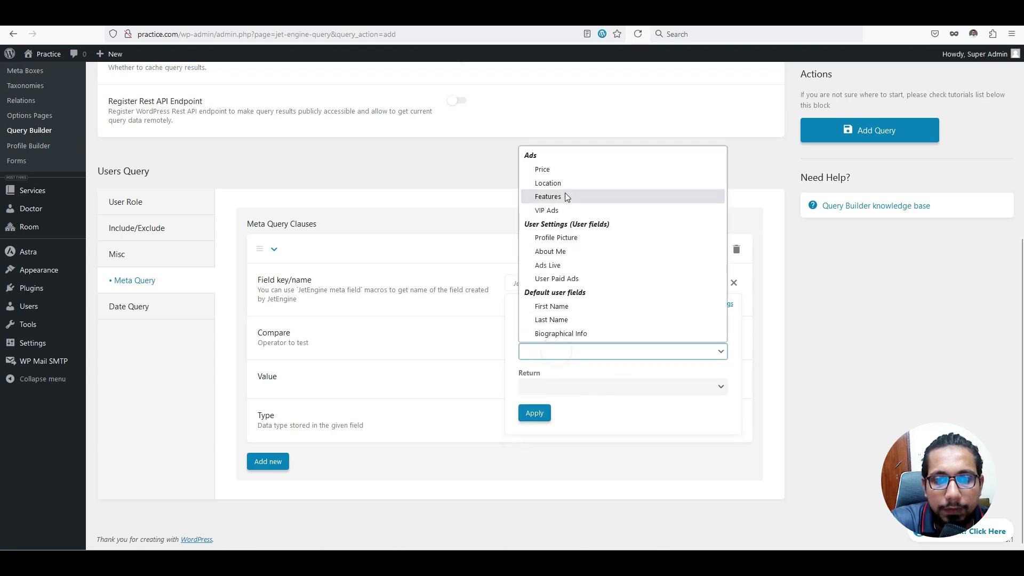
click(572, 266)
click(552, 387)
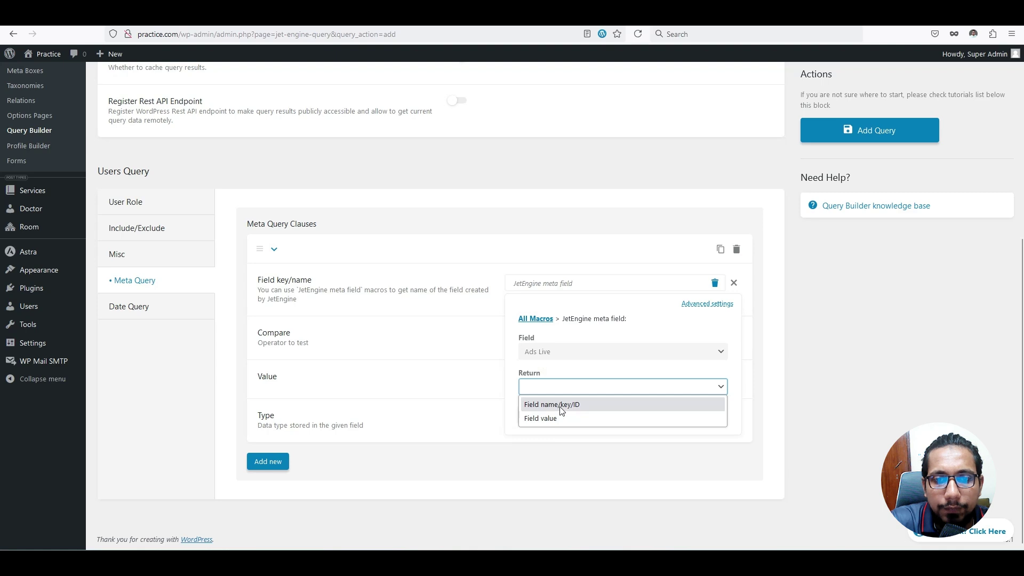
click(564, 406)
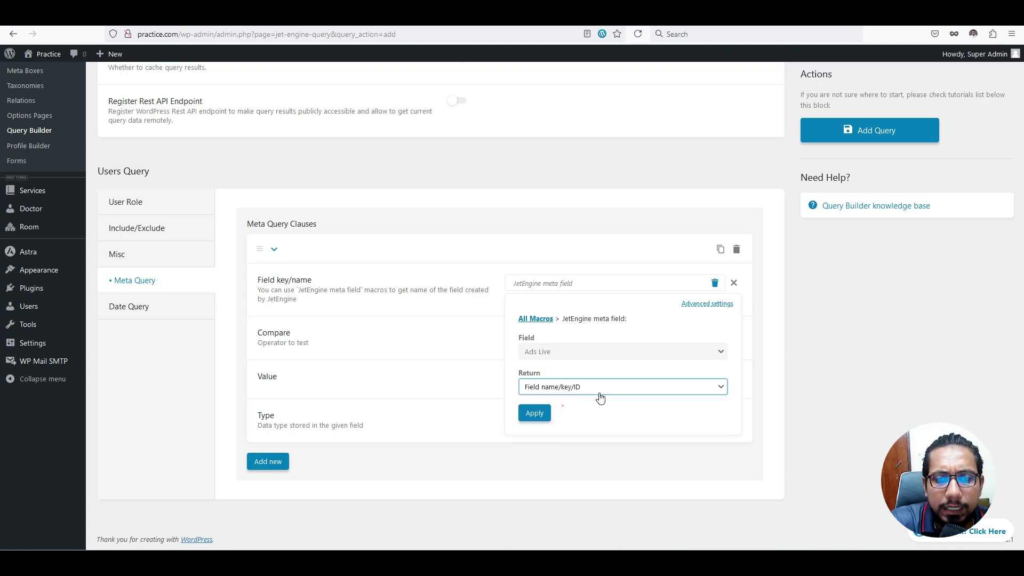
click(538, 412)
- Set the meta clause's comparison to Equal (=) with the value "true", and add the query
click(528, 337)
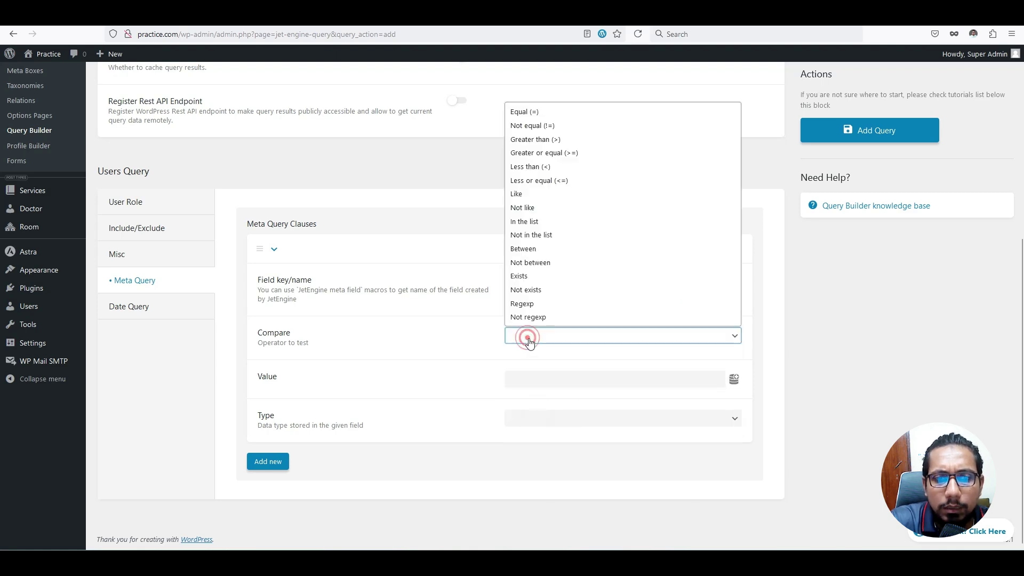
click(523, 382)
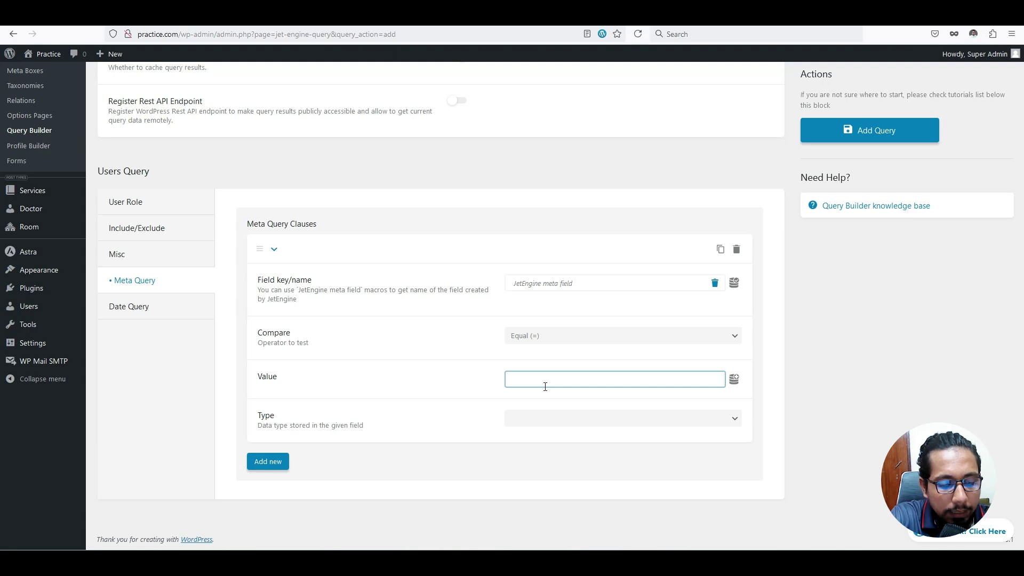
click(396, 384)
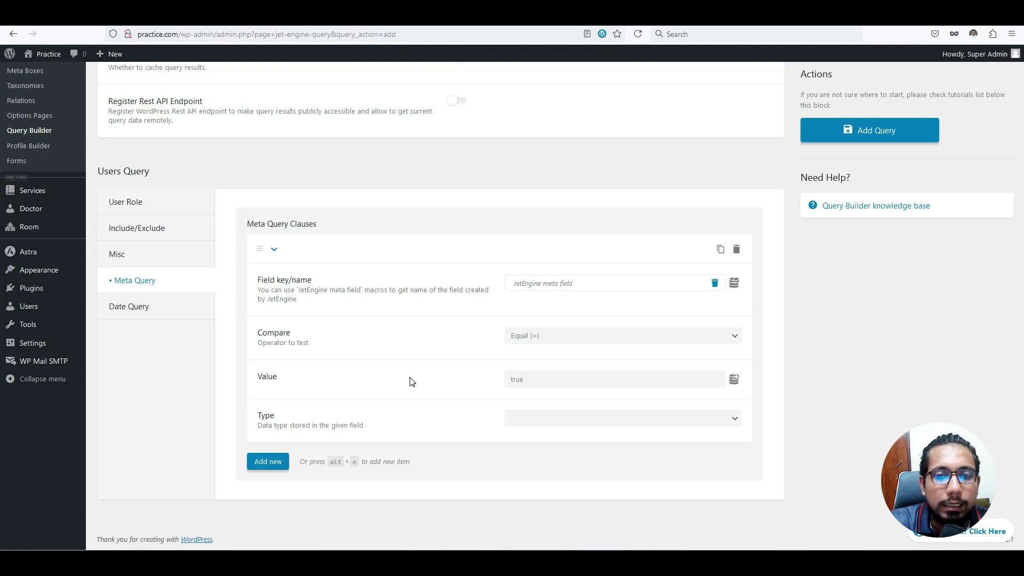
click(885, 129)
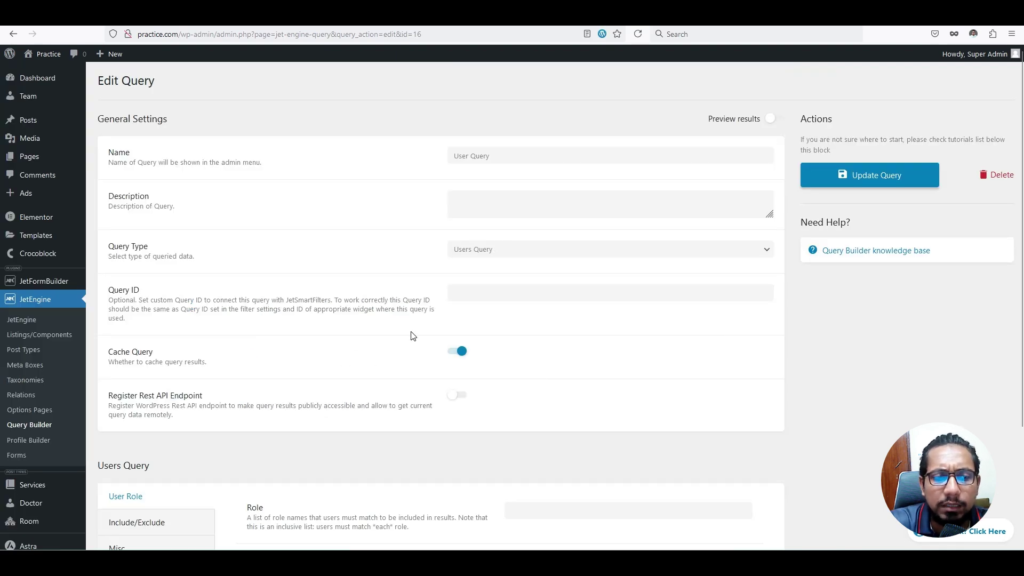
- Review the saved users query's meta clause, checking its field key, comparison and value
scroll(416, 328, down, 3)
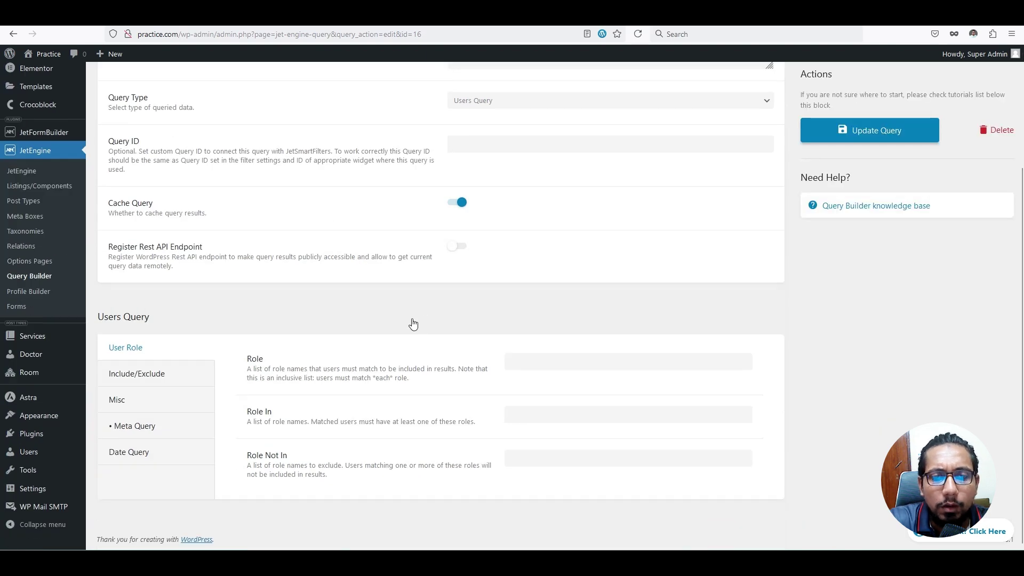
click(137, 425)
scroll(594, 411, down, 2)
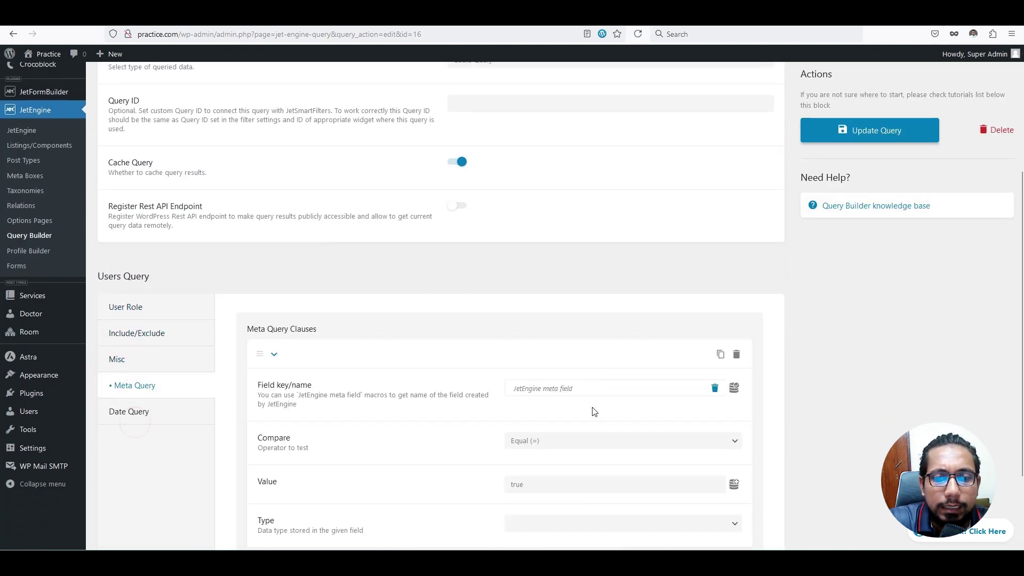
click(519, 418)
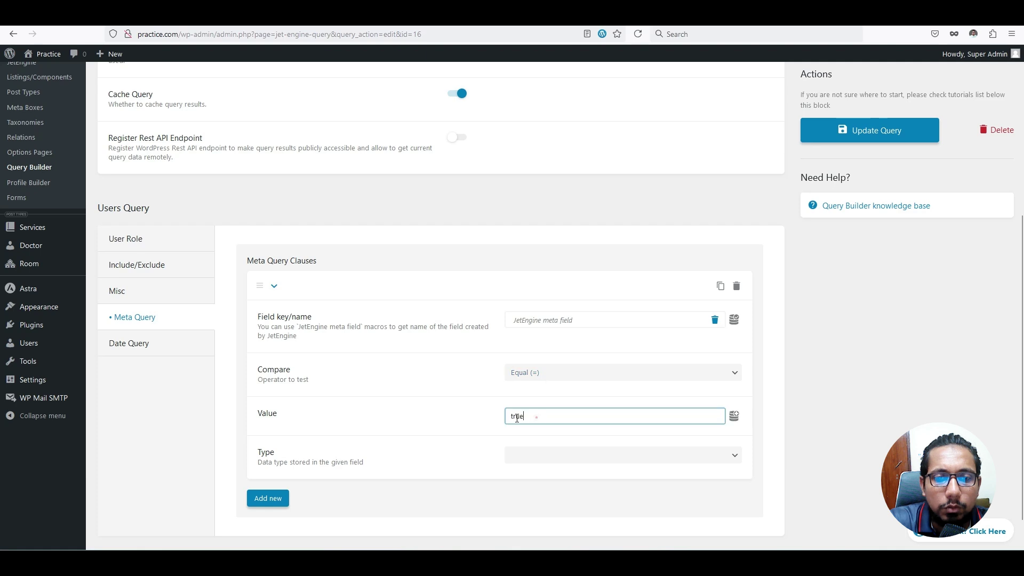
click(555, 418)
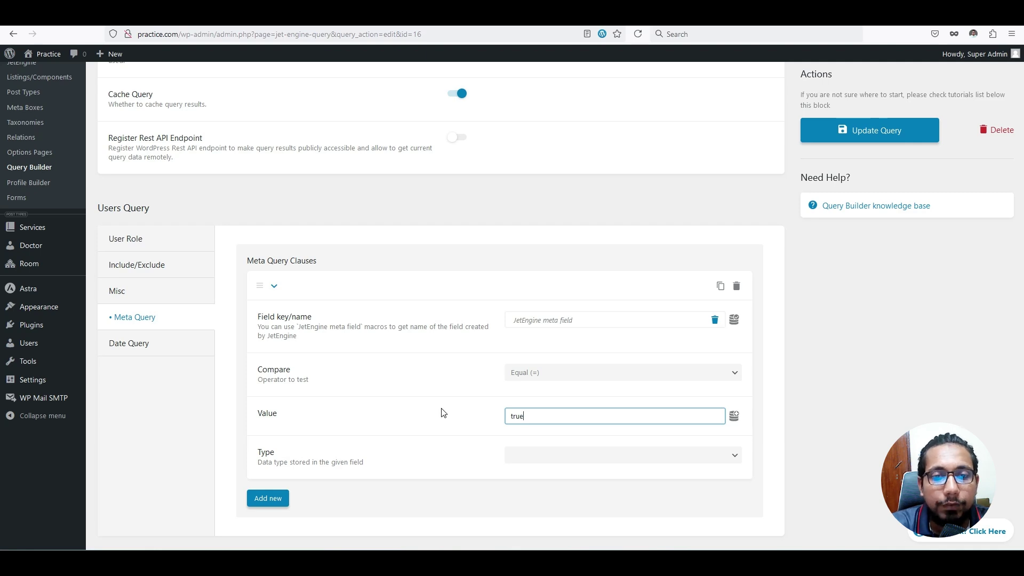
click(450, 419)
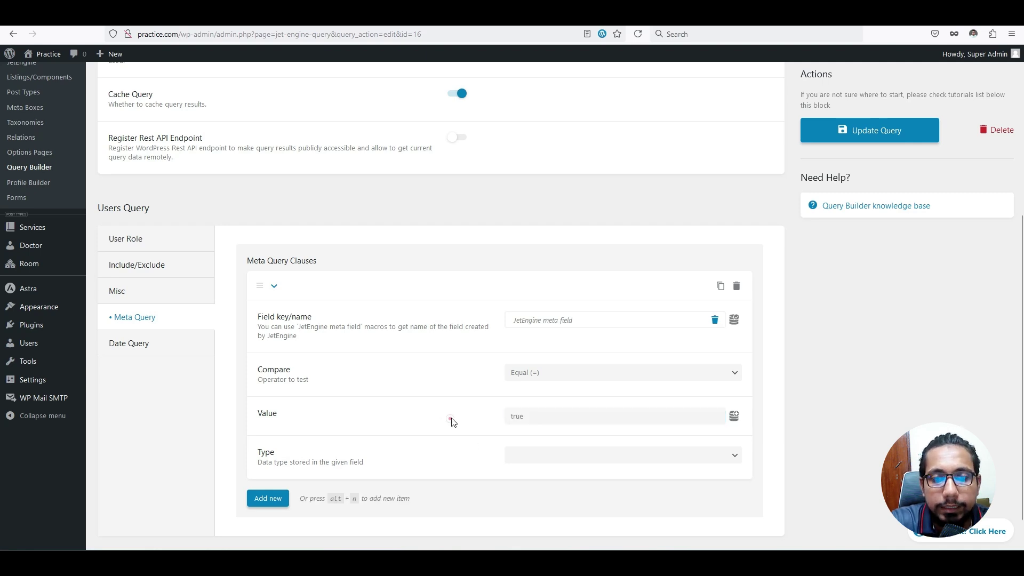
click(531, 415)
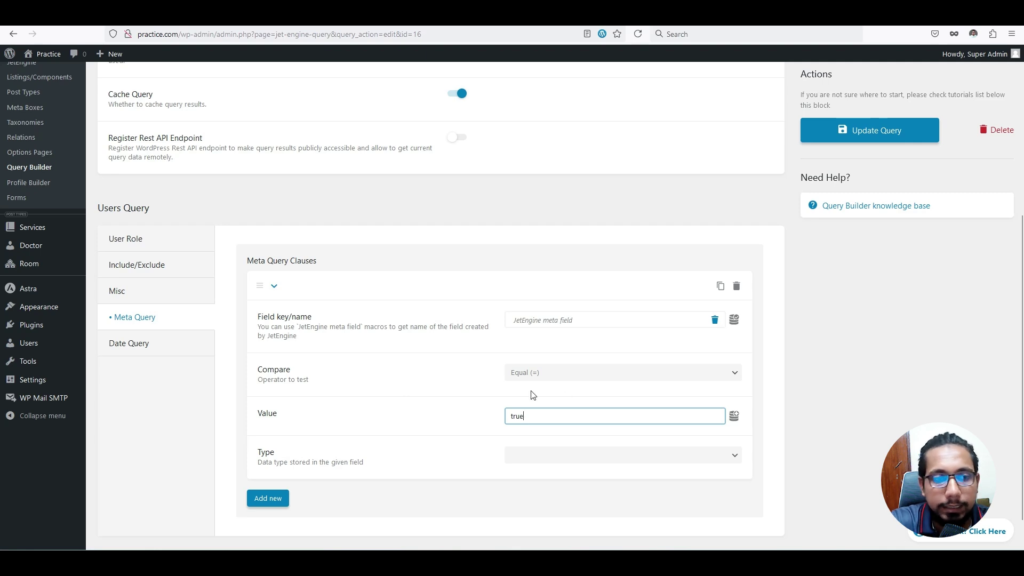
scroll(341, 276, up, 2)
scroll(341, 276, up, 3)
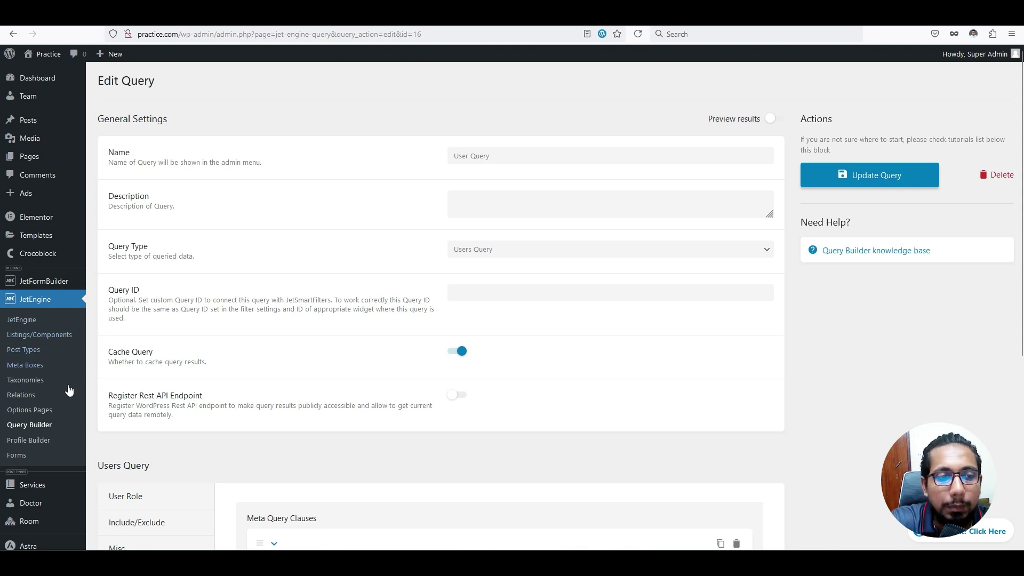
scroll(548, 322, down, 4)
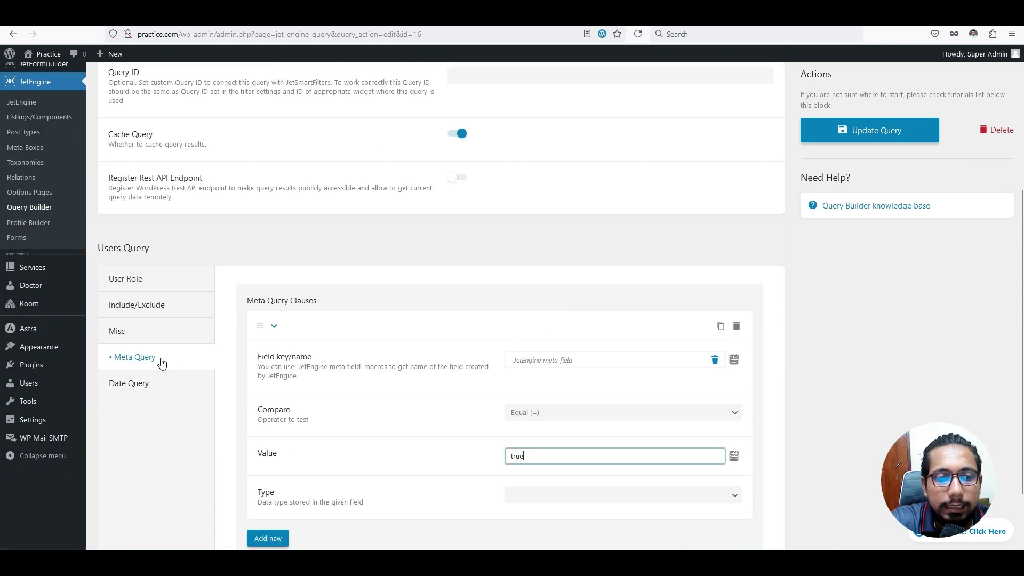
scroll(171, 376, up, 3)
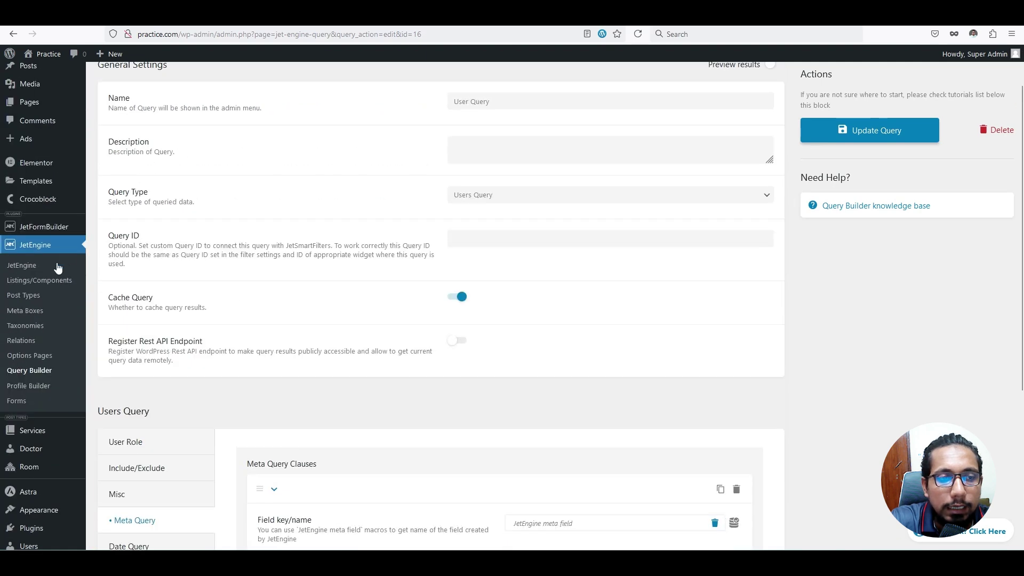
- Start another new query from the queries list and name it "User & Post Query"
click(44, 376)
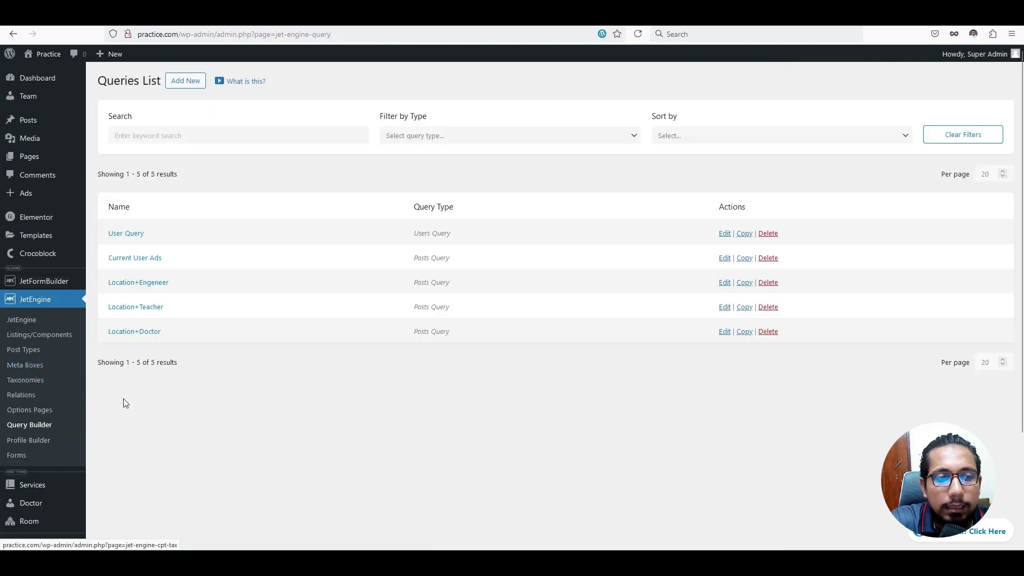
click(192, 85)
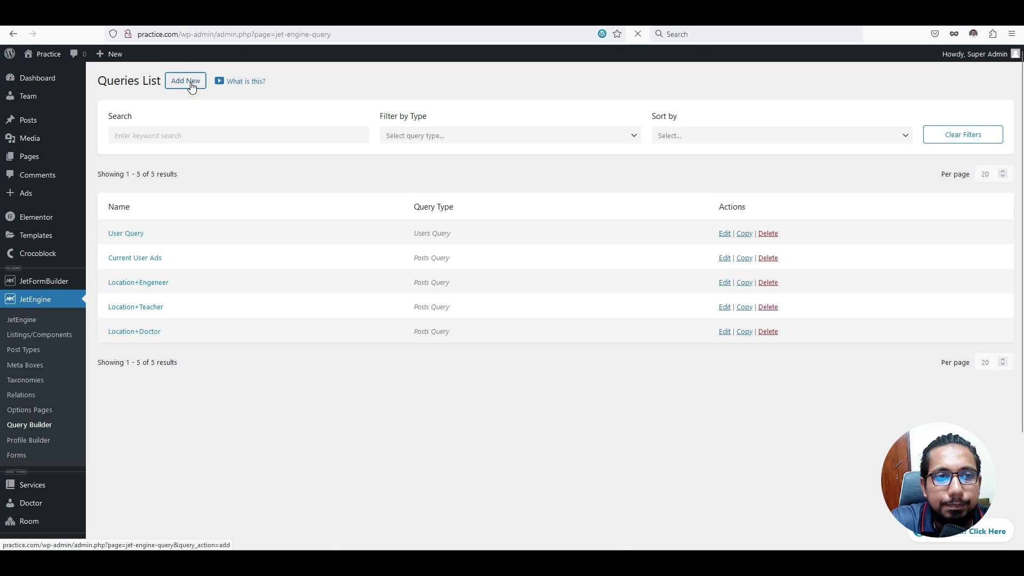
click(490, 156)
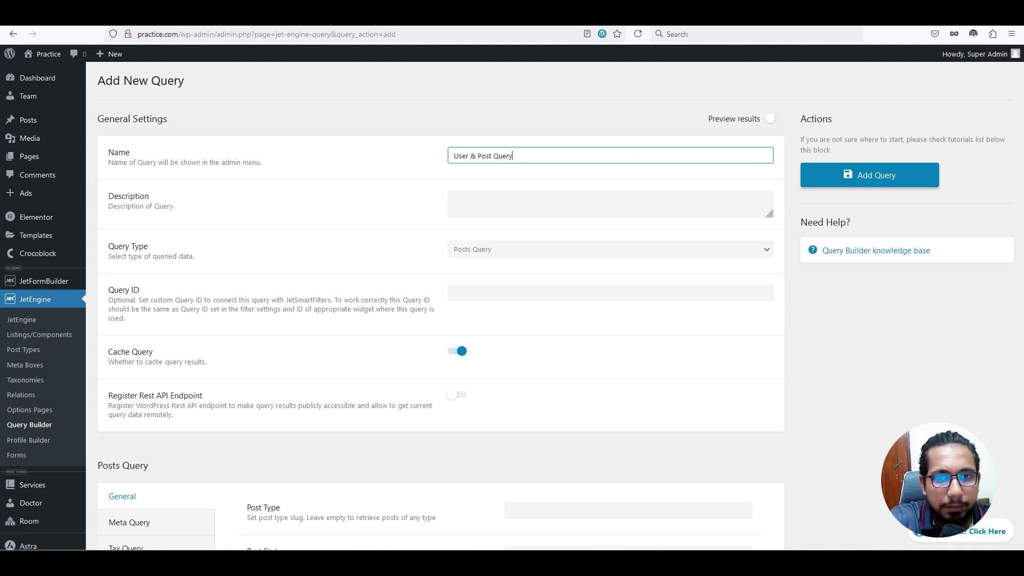
click(414, 196)
- Set the posts query's post type to Ads and its post status to Published (publish)
scroll(414, 196, down, 5)
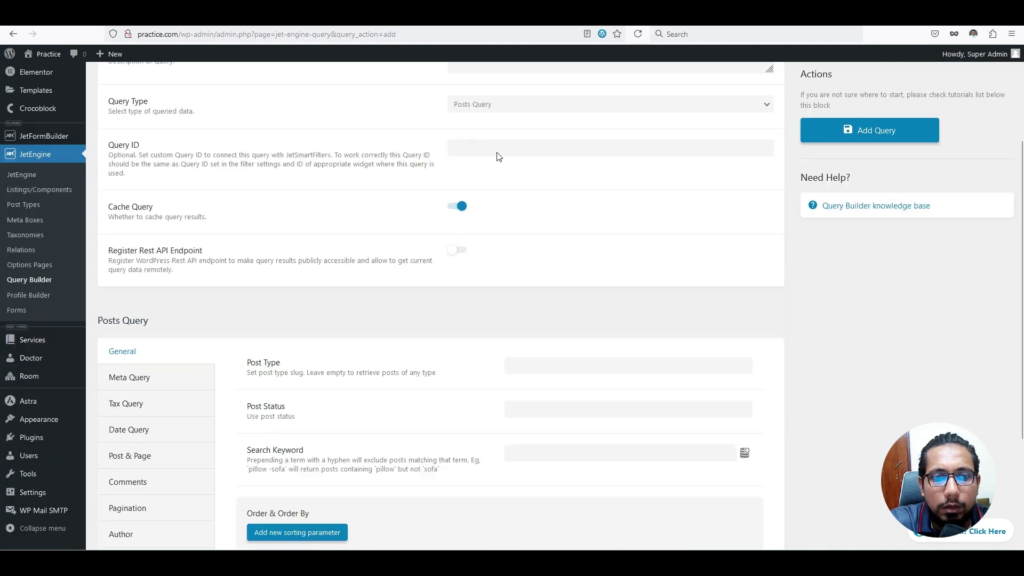
click(514, 293)
scroll(539, 405, down, 3)
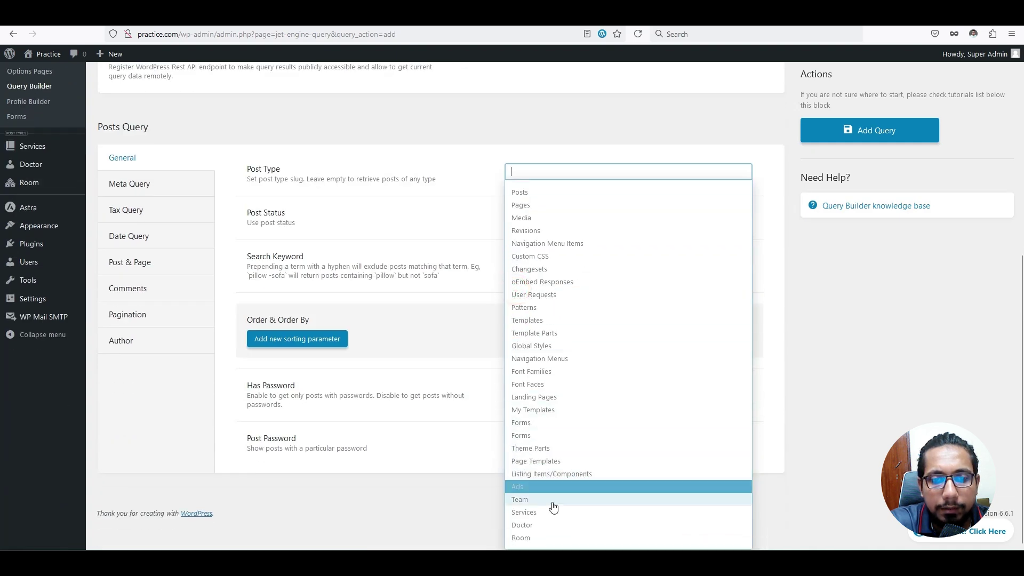
click(554, 486)
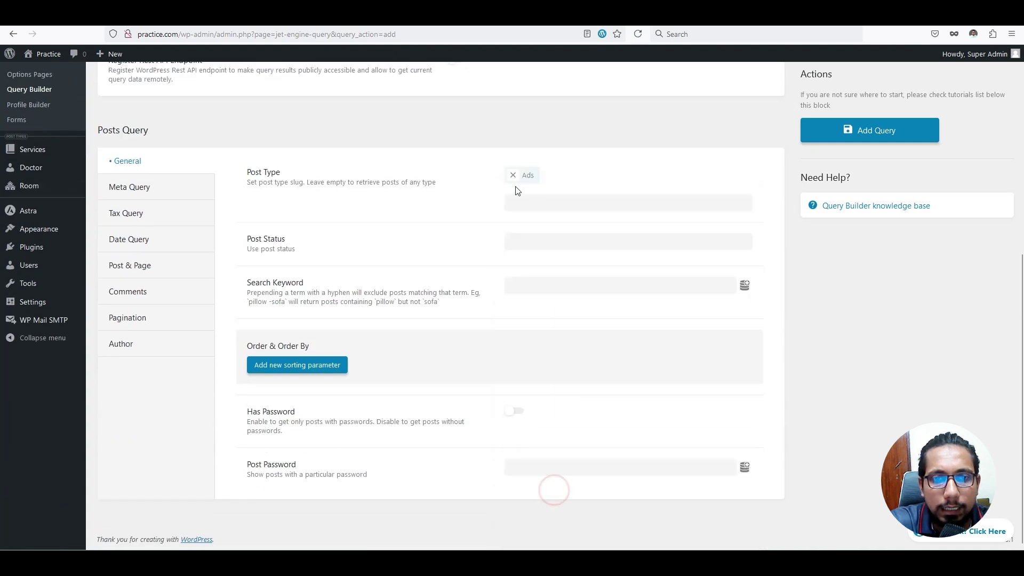
scroll(32, 186, up, 6)
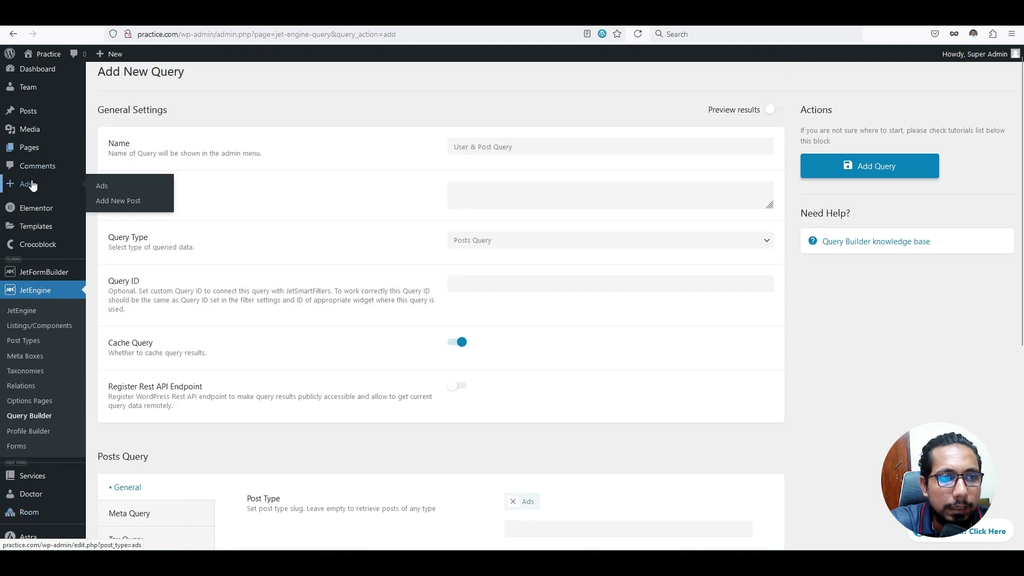
scroll(551, 250, down, 6)
click(520, 239)
click(535, 275)
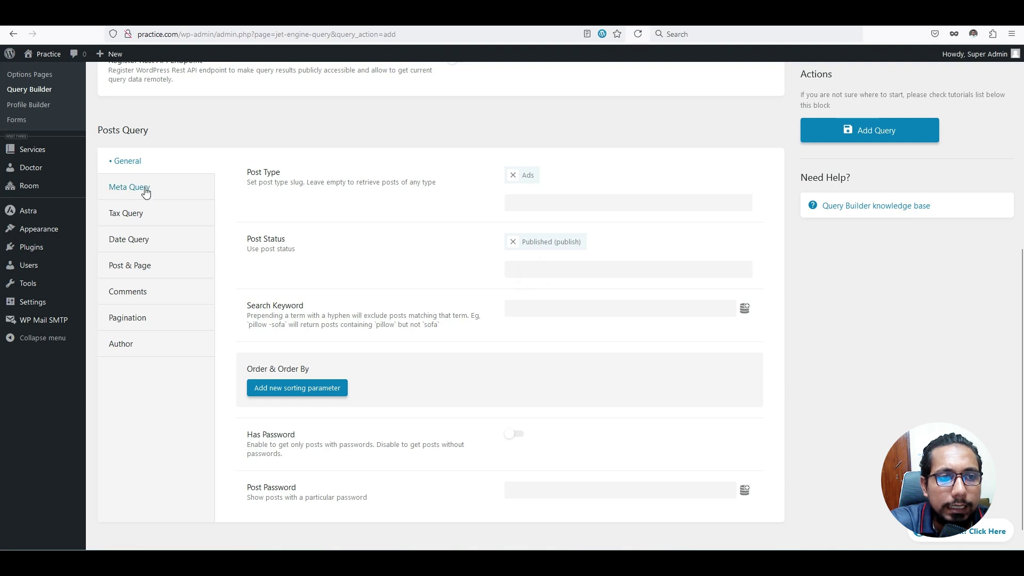
- In the posts query's author settings, assign the dynamic Query Results macro to Author ID
click(148, 345)
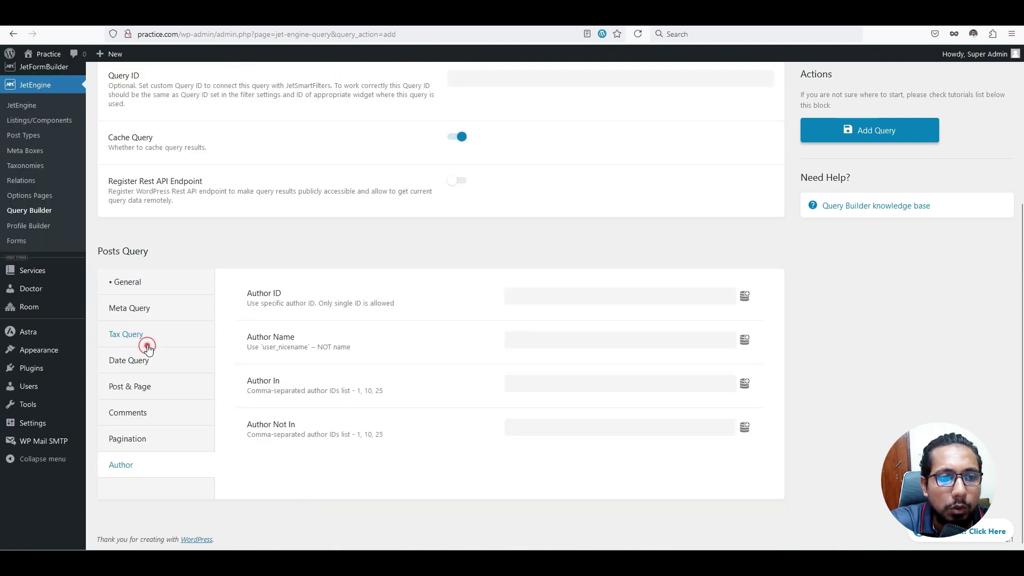
click(549, 296)
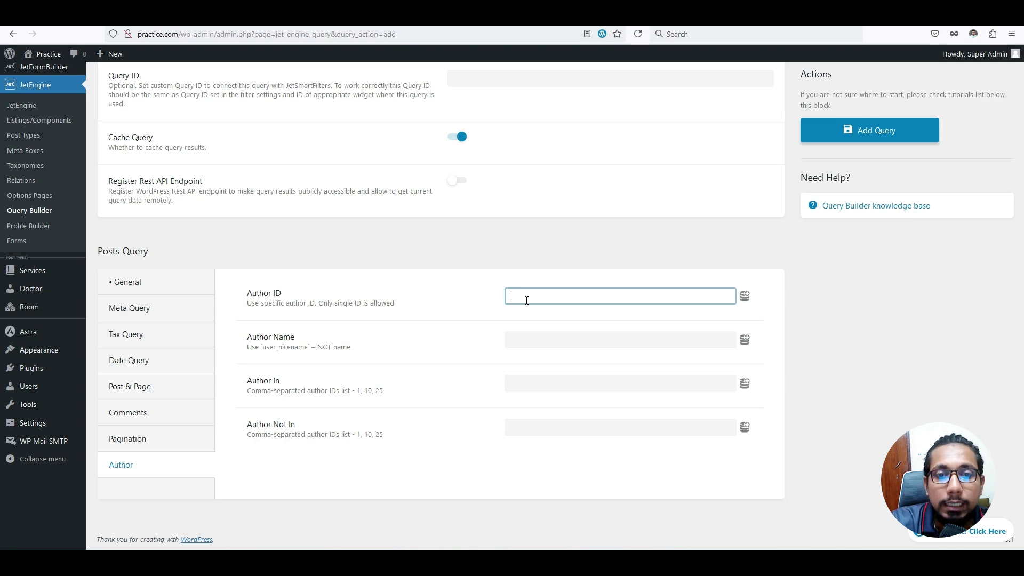
click(744, 296)
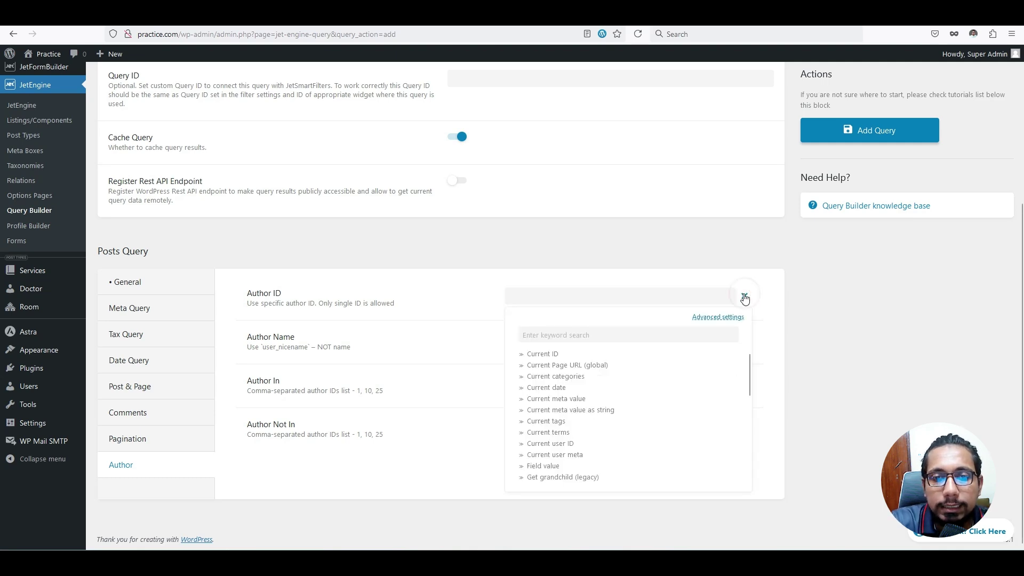
scroll(585, 422, down, 2)
scroll(586, 423, down, 4)
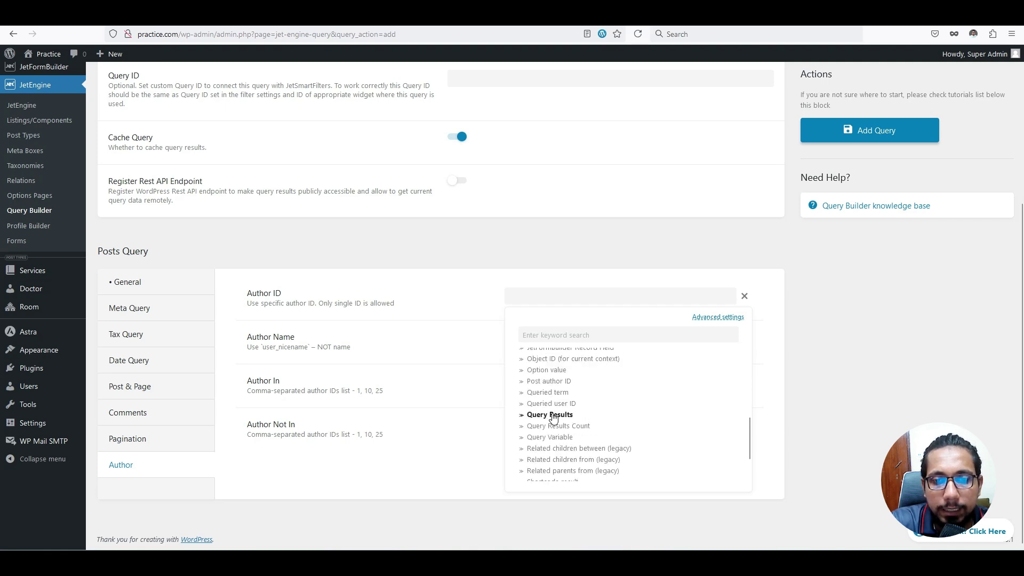
click(552, 415)
- Set the Query Results macro's query to User Query and its return to List of items IDs, and apply it
click(550, 368)
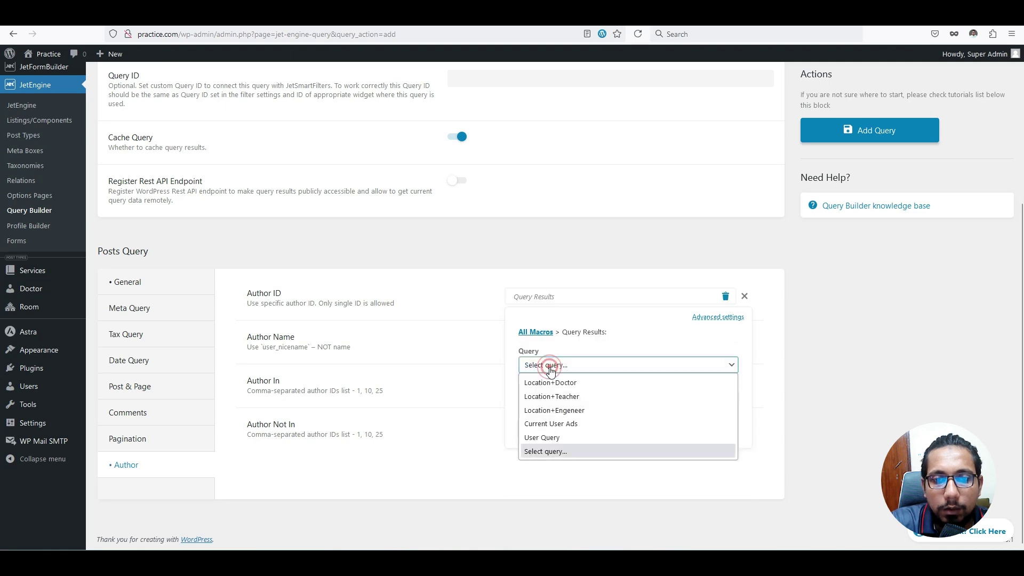
click(549, 438)
click(552, 399)
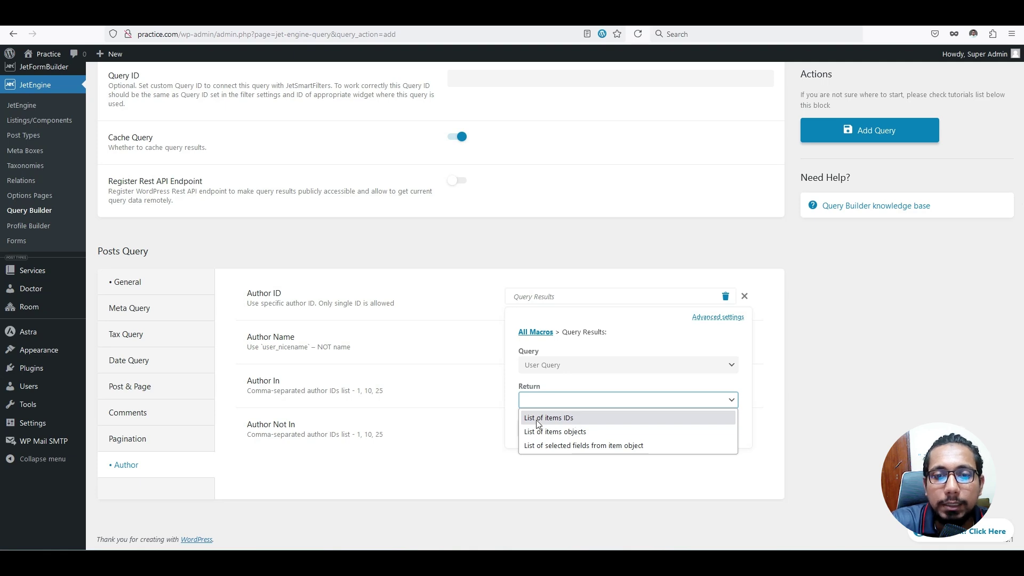
click(551, 421)
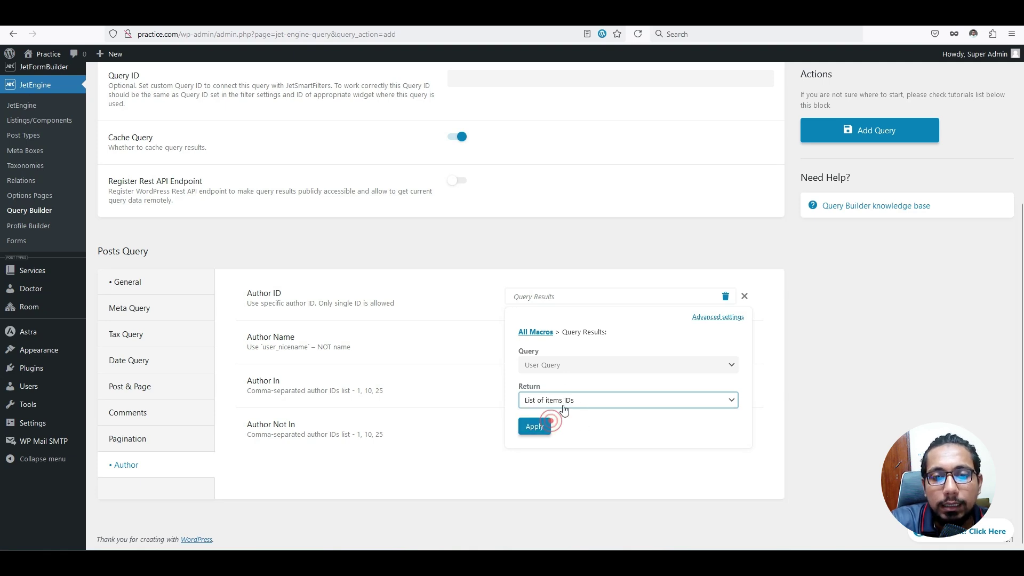
click(533, 426)
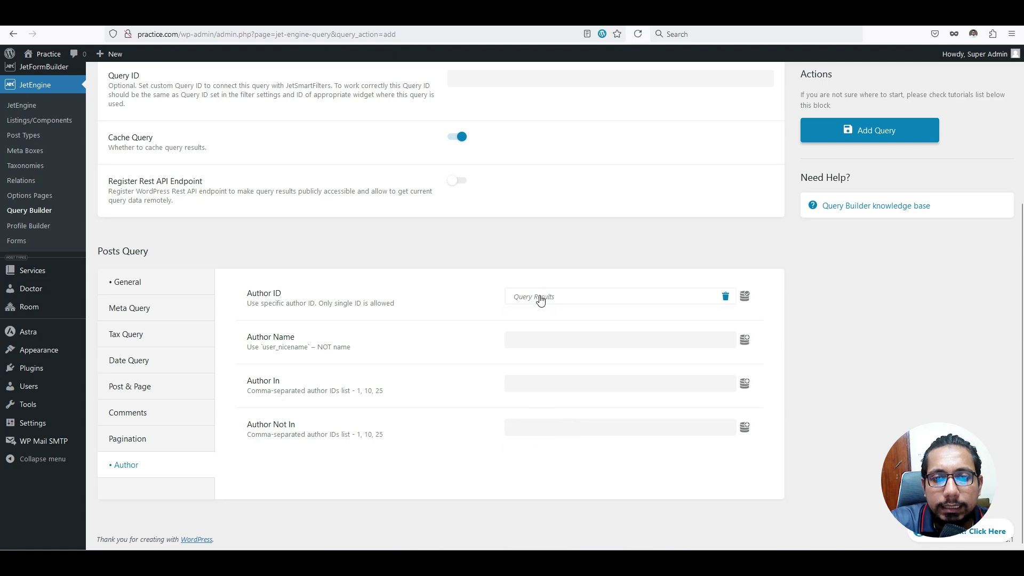
- Examine the Author ID macro's query and return settings and its advanced context, fallback, before and after options
click(527, 302)
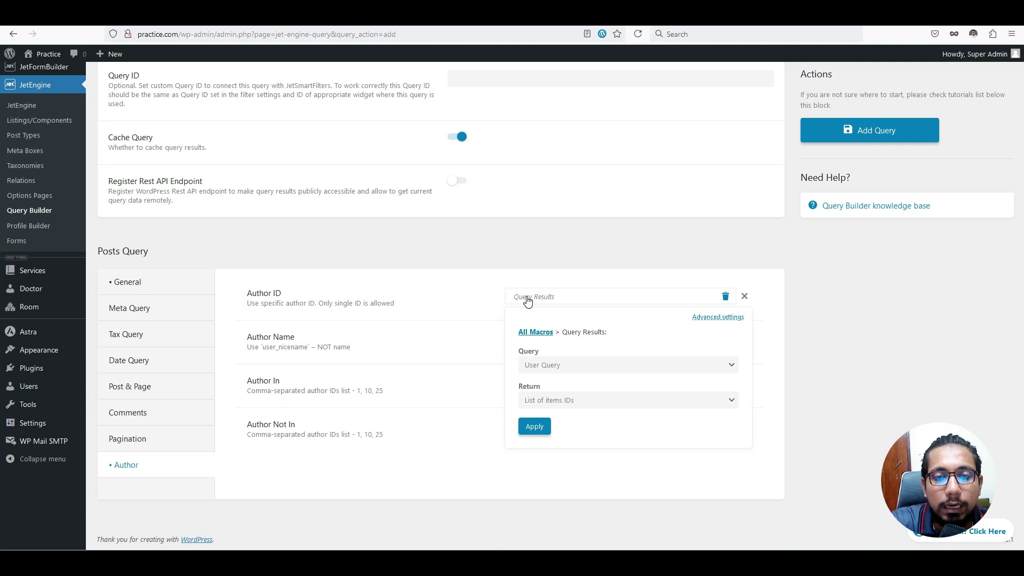
click(712, 318)
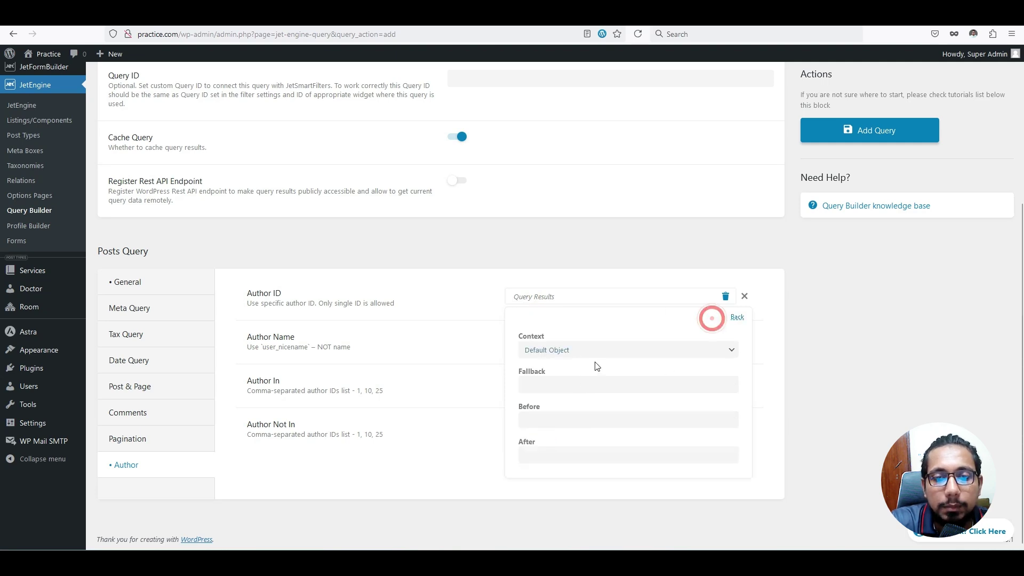
click(545, 383)
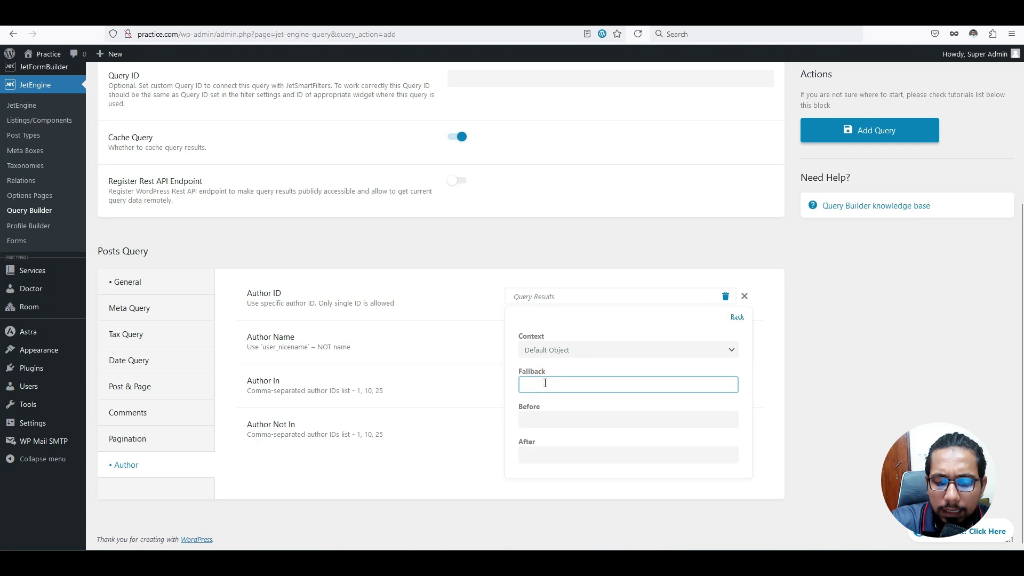
click(467, 380)
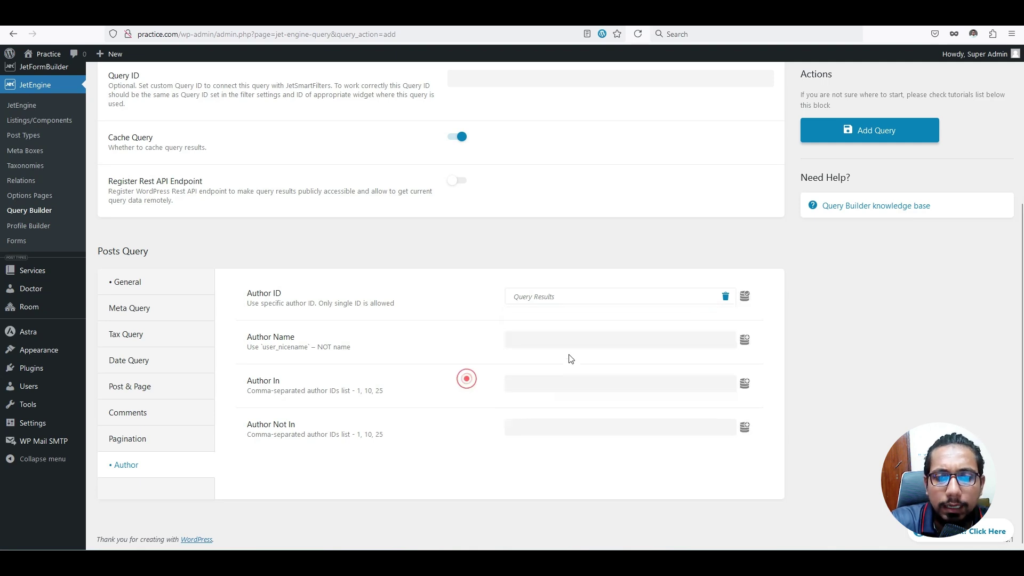
click(538, 302)
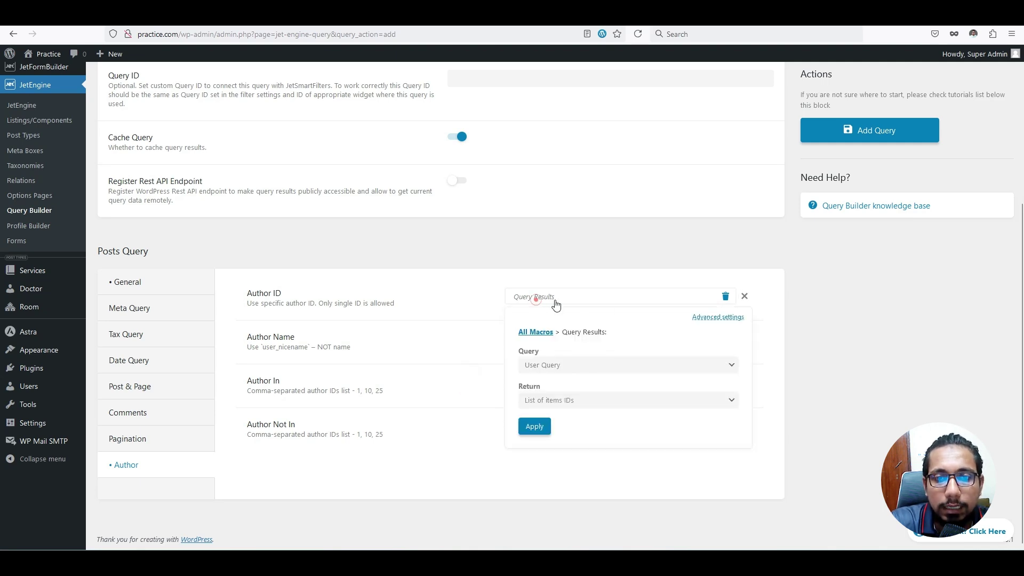
click(731, 318)
click(476, 340)
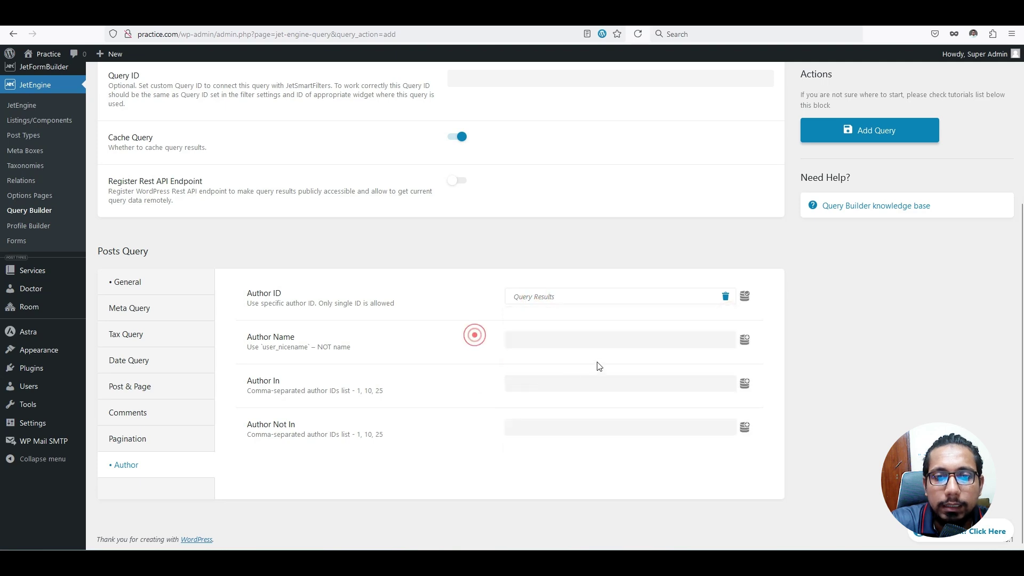
- Add the "User & Post Query" to the site and check its saved name and post settings
scroll(350, 347, up, 4)
click(885, 177)
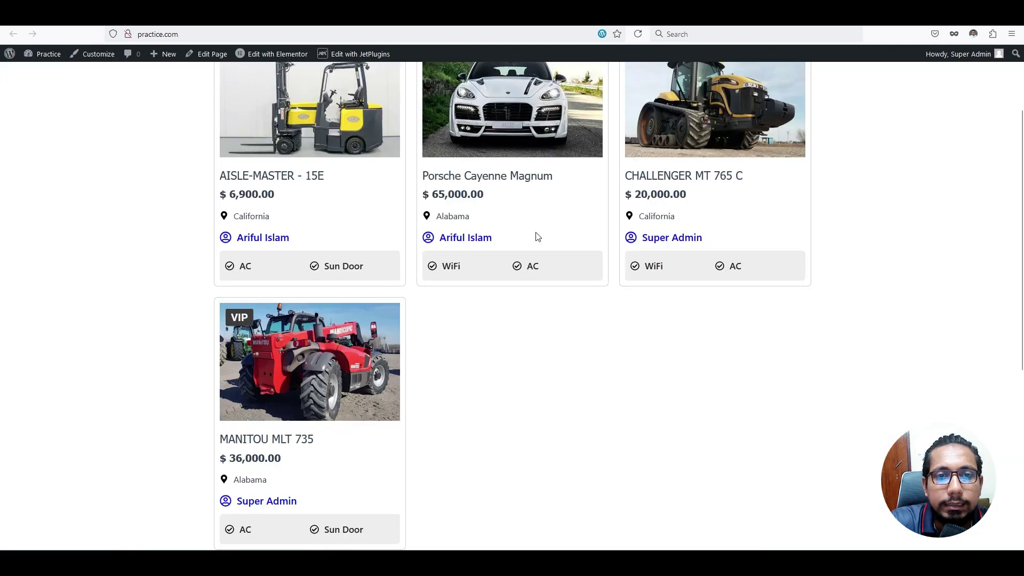
key(F5)
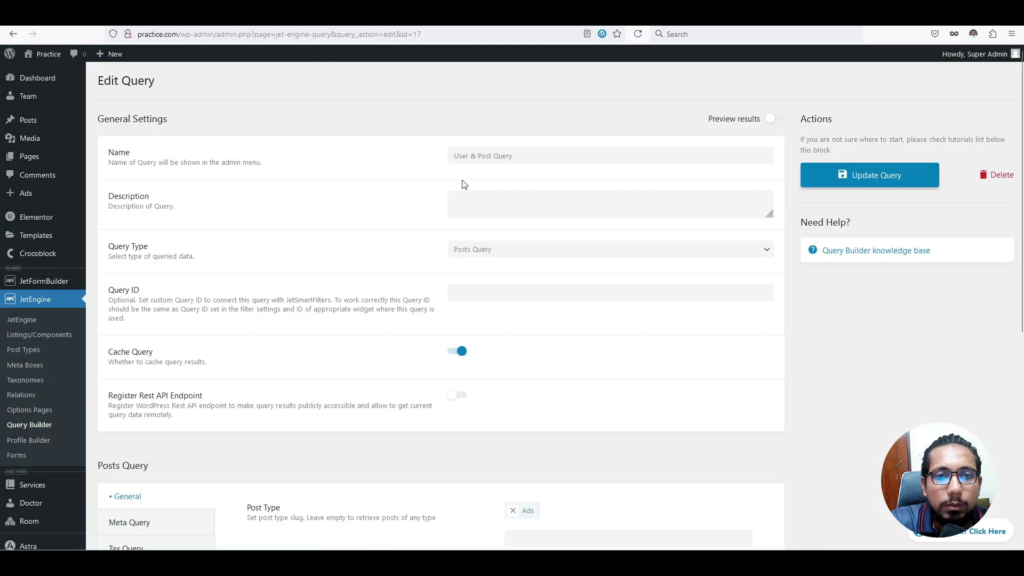
drag(523, 158, 427, 159)
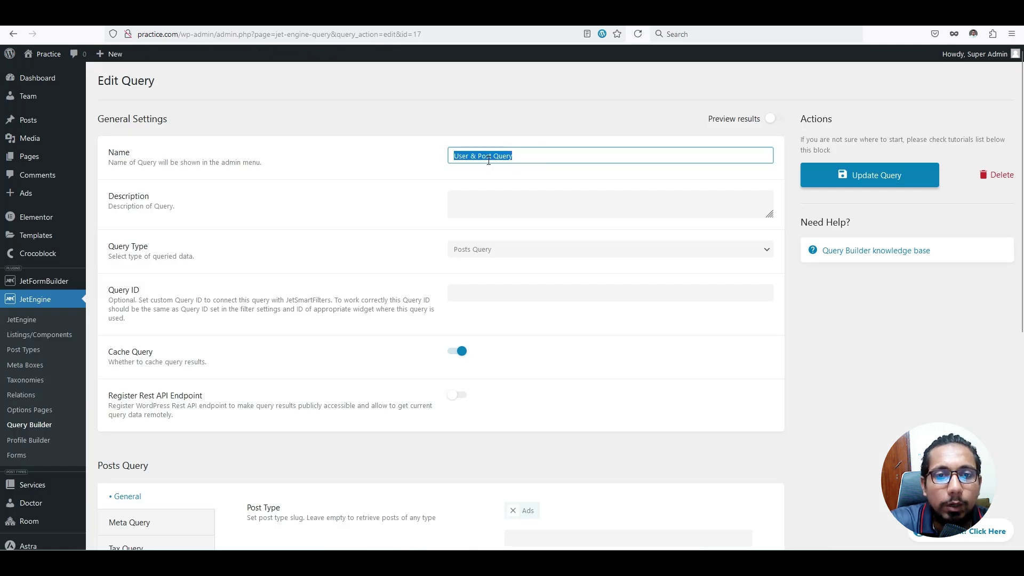
scroll(388, 201, down, 4)
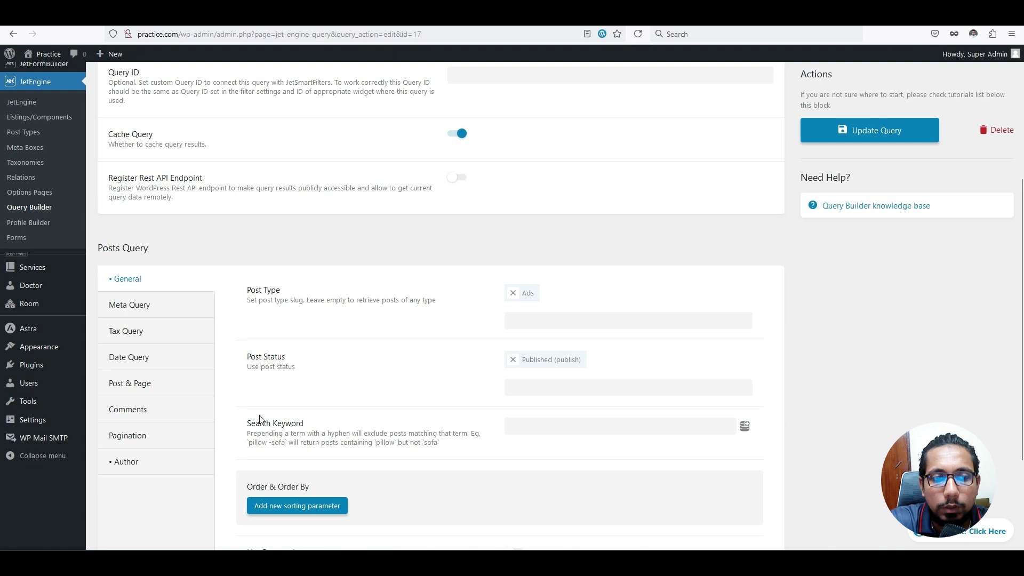
scroll(426, 336, up, 4)
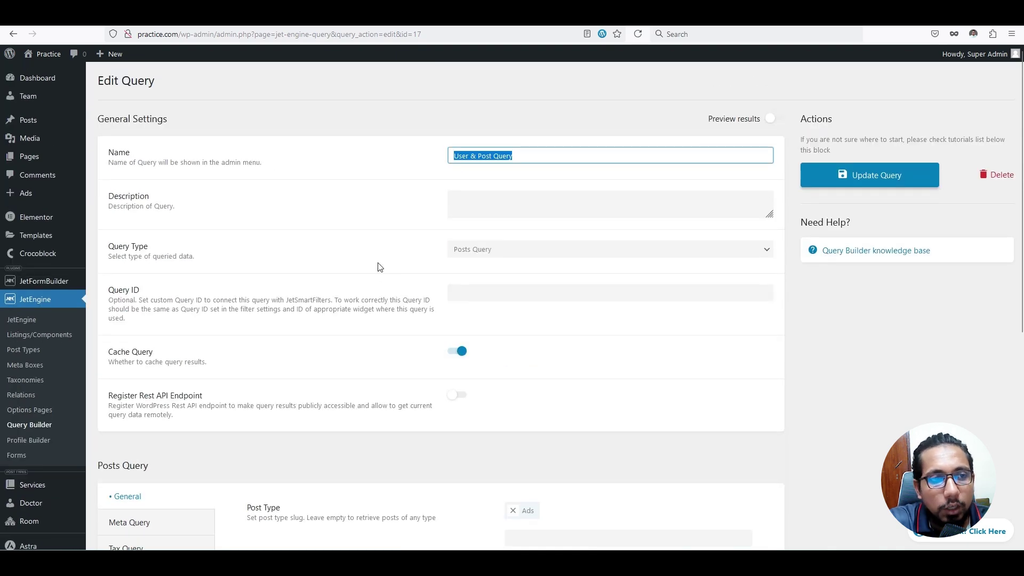
- Open the Home page from the site's pages list for editing with Elementor
mouse_move(32, 156)
click(121, 154)
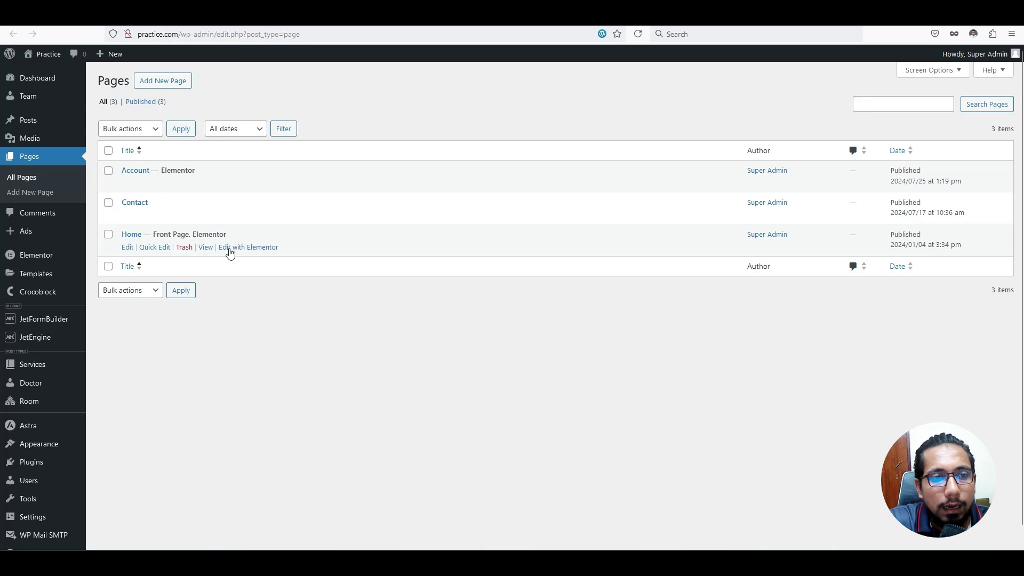
click(231, 249)
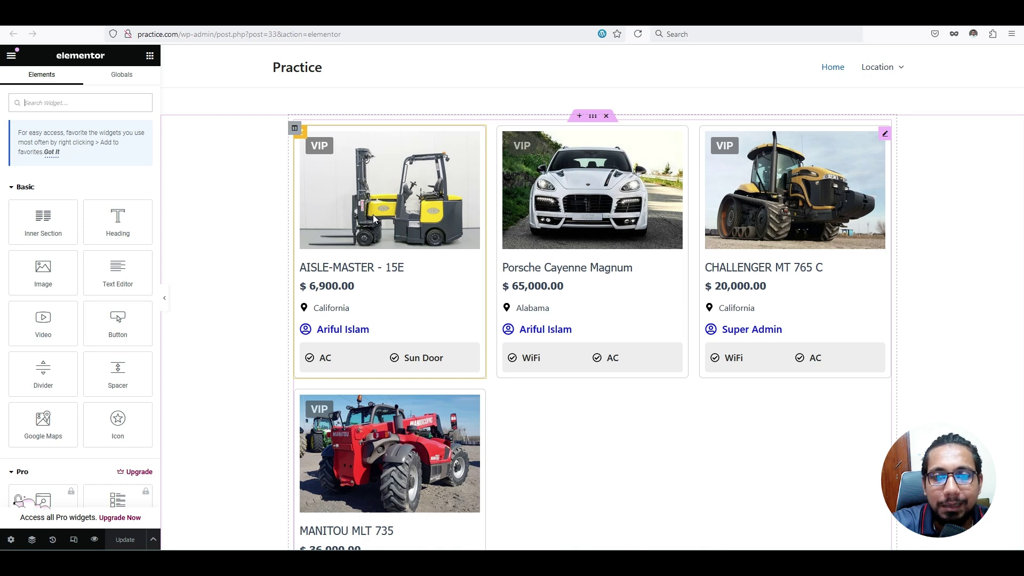
- Enable a custom query on the ads listing grid and choose User & Post Query as its source
click(884, 134)
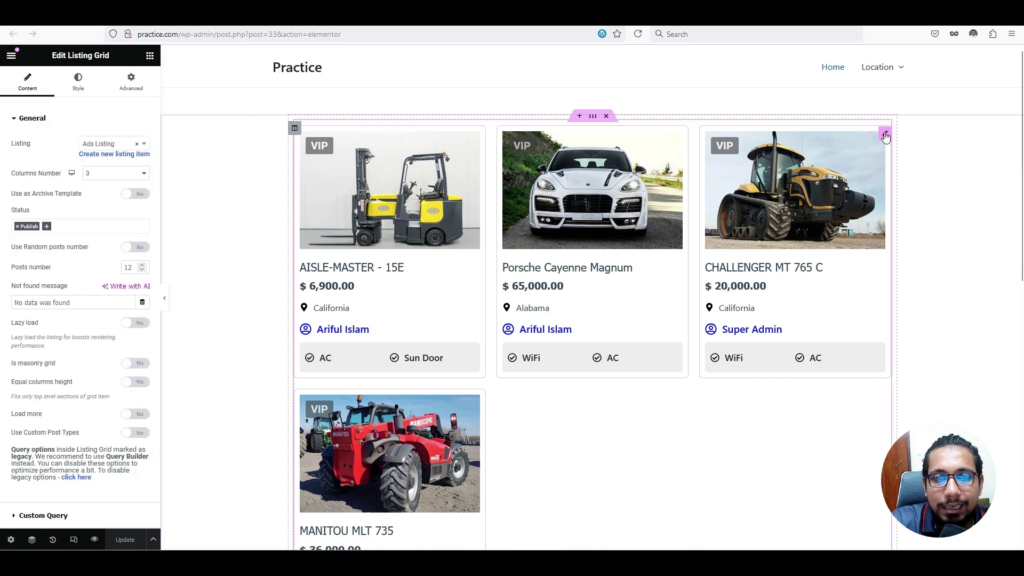
click(47, 118)
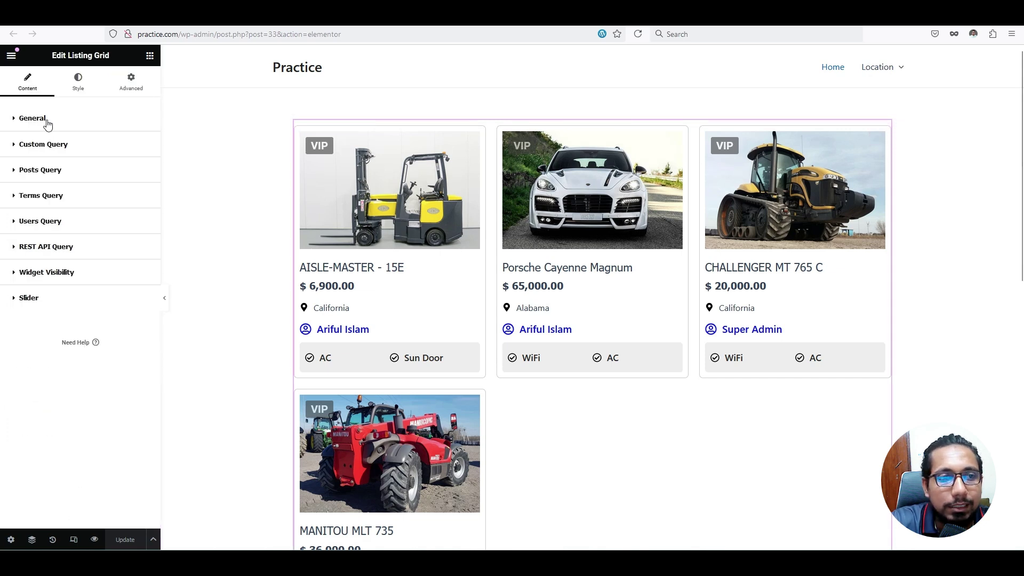
click(60, 147)
click(103, 209)
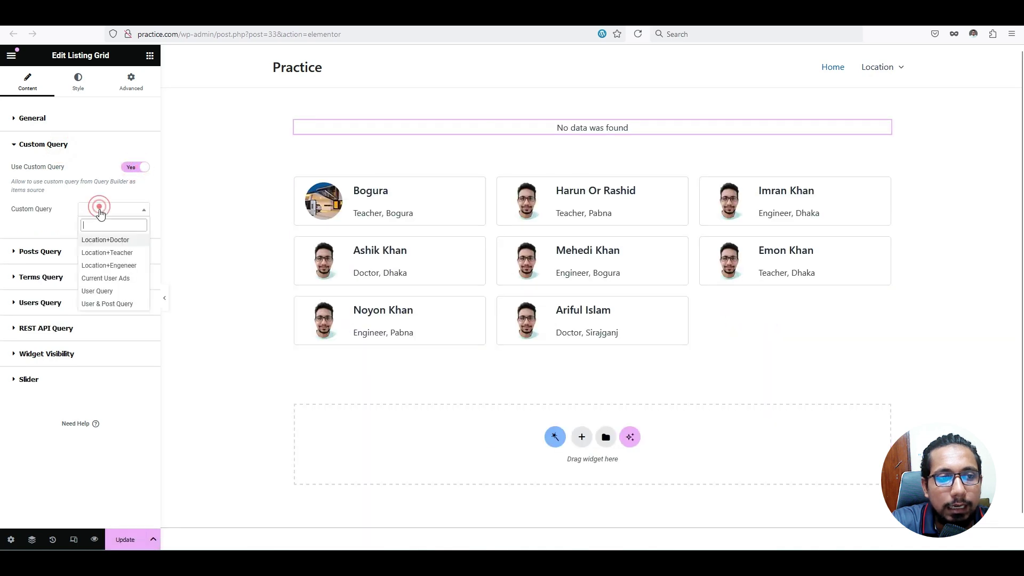
click(117, 306)
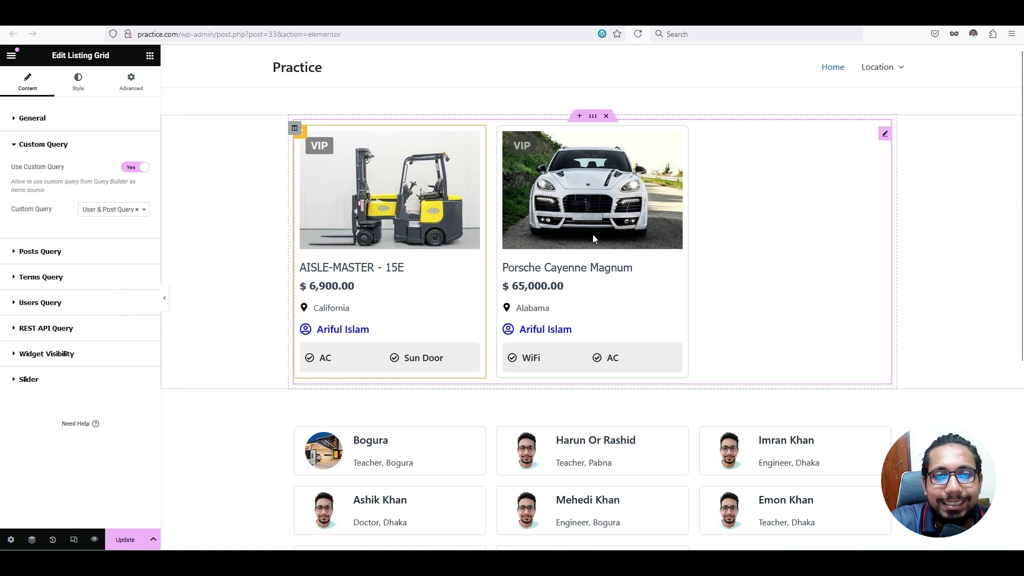
- Update the Home page and reload the site's front page to check the ads listing
click(125, 539)
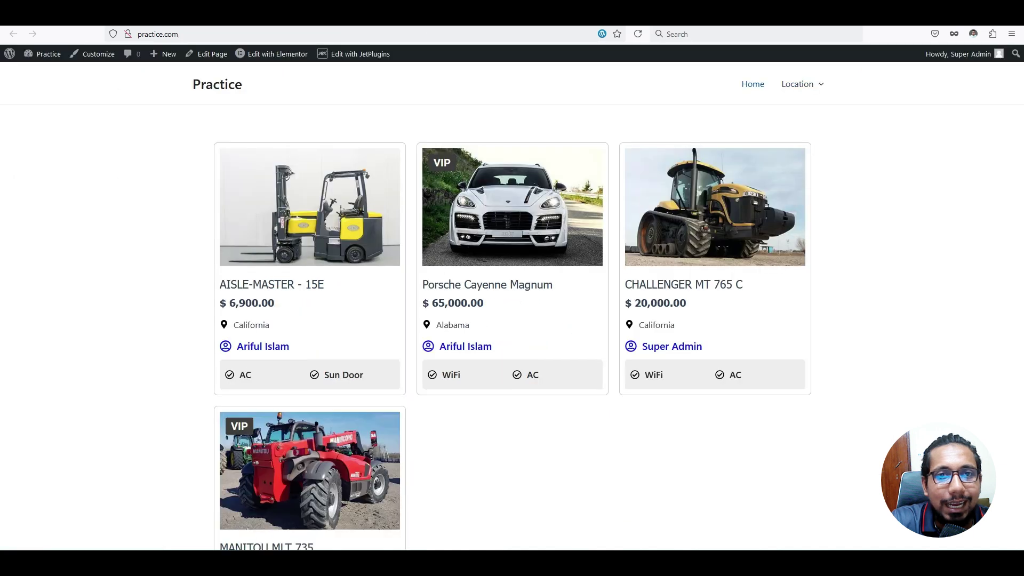
click(631, 37)
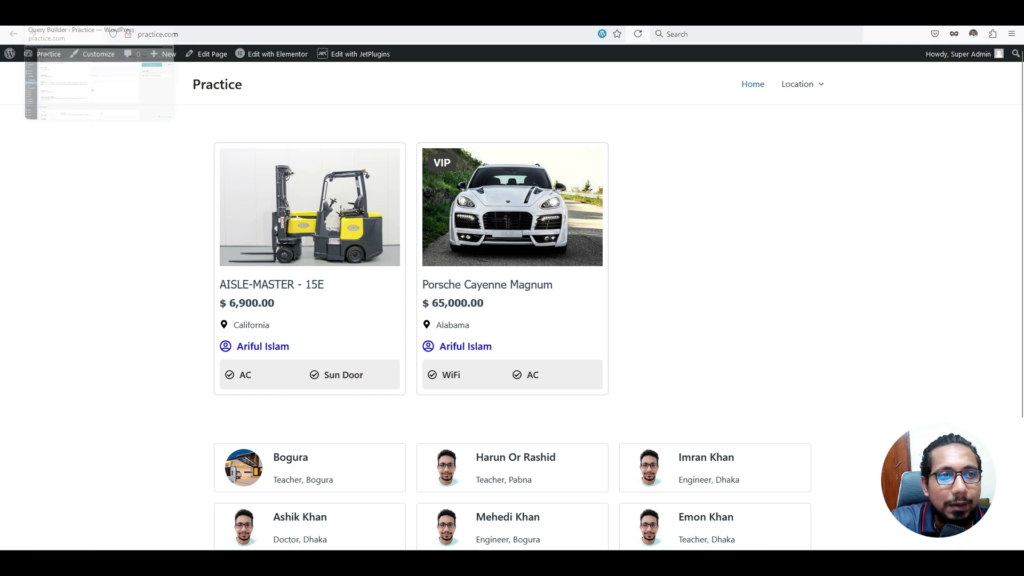
- Turn on Ads Live in the admin user's profile settings and update the profile
click(100, 16)
scroll(116, 48, down, 5)
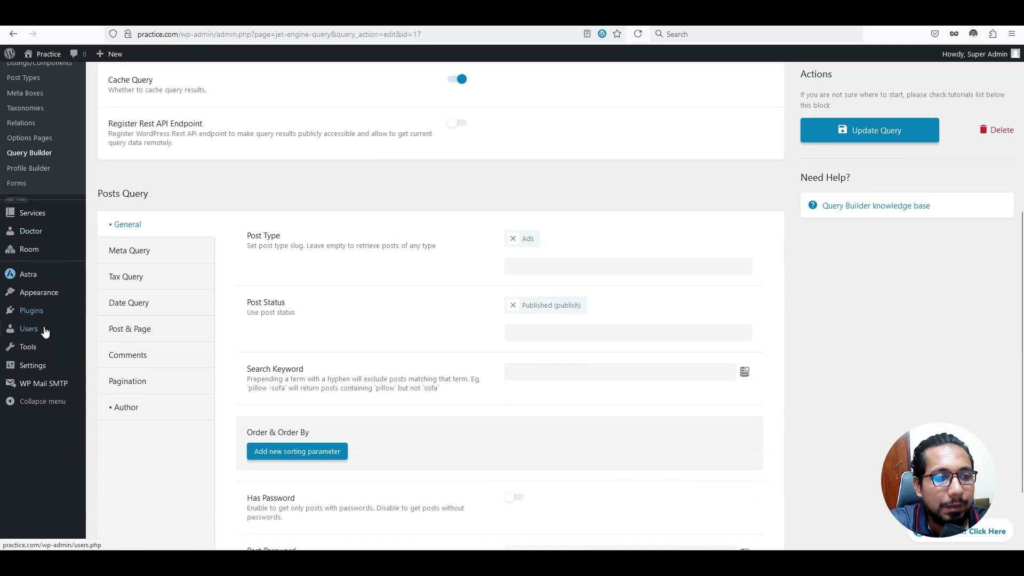
click(115, 333)
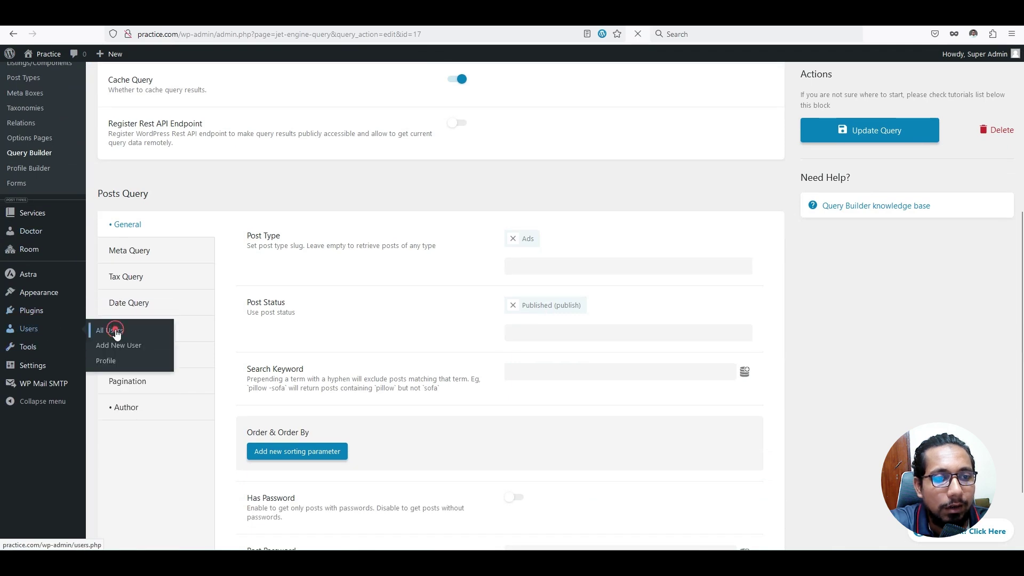
click(149, 182)
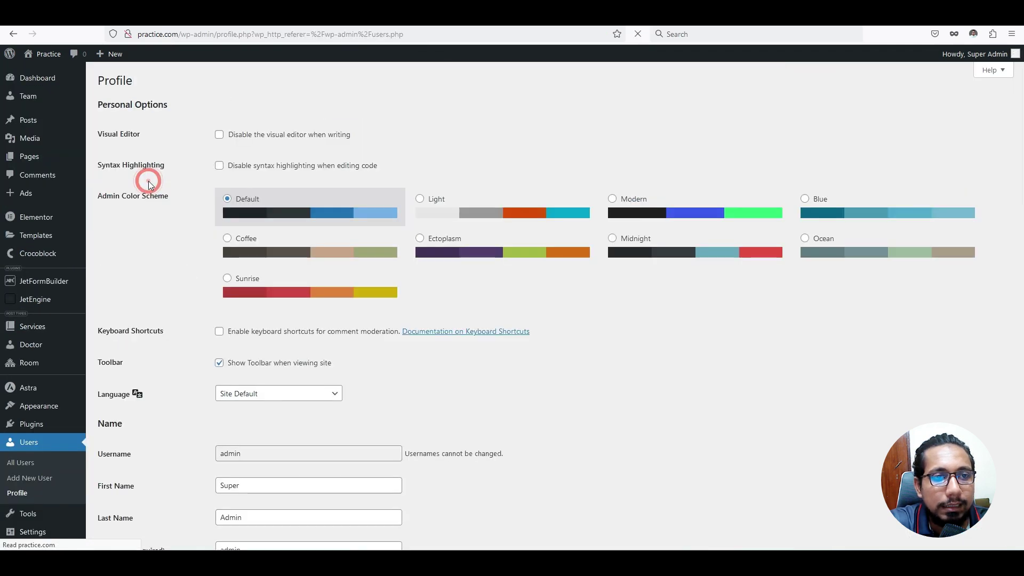
scroll(392, 186, down, 10)
scroll(391, 178, down, 6)
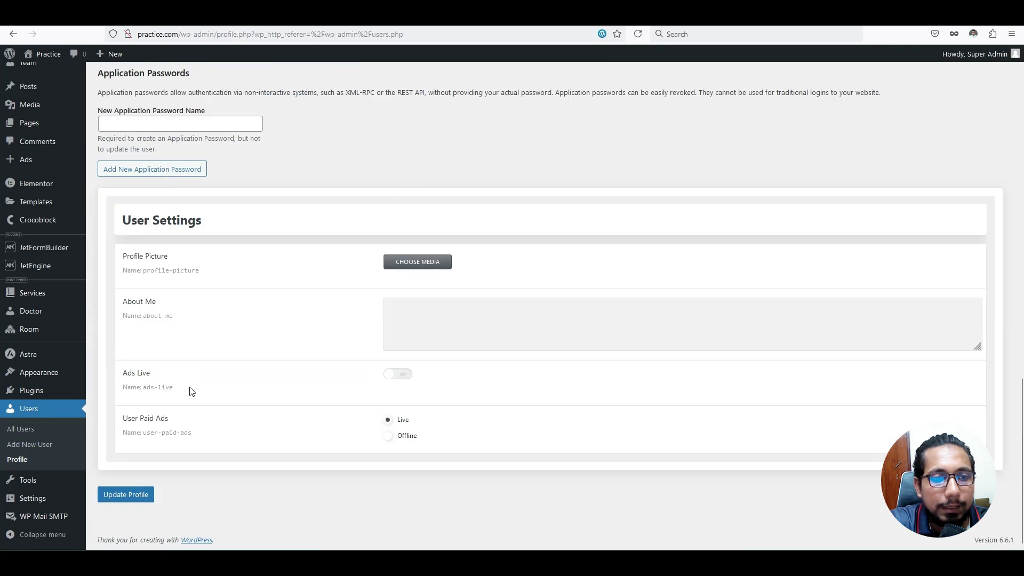
click(401, 374)
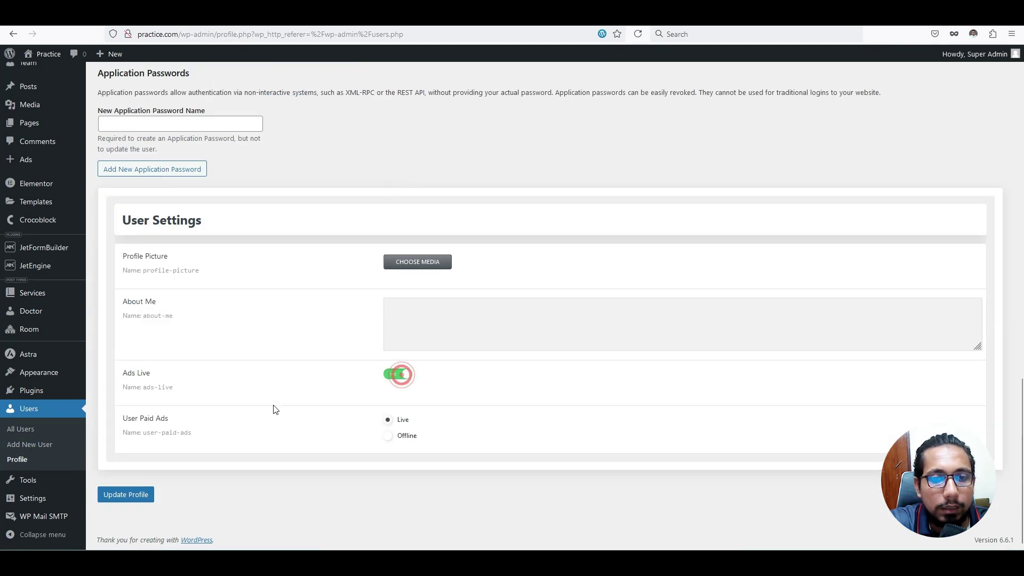
click(129, 495)
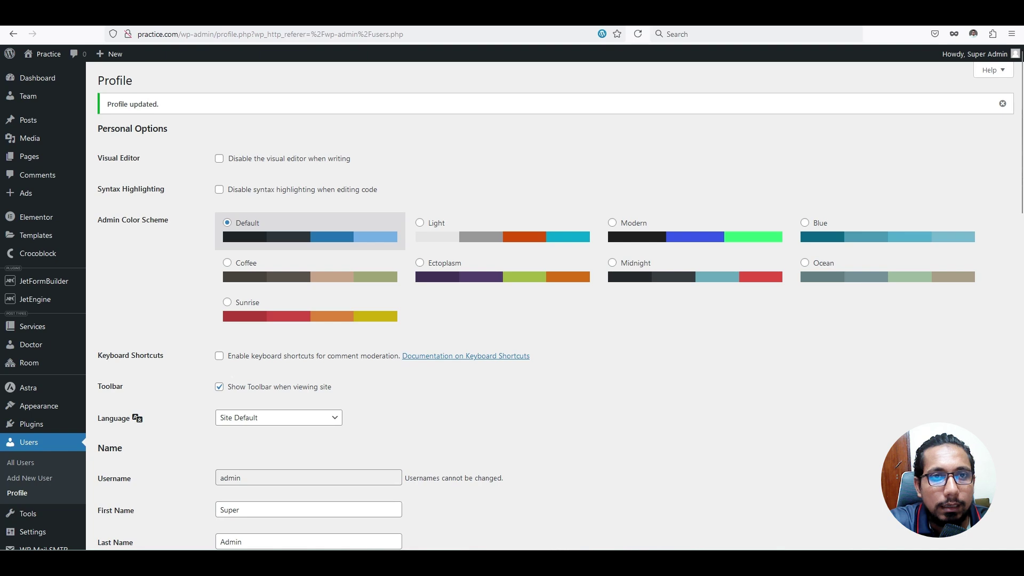
- Reload the site's front page and check which authors' ads the listing displays
click(395, 15)
click(637, 33)
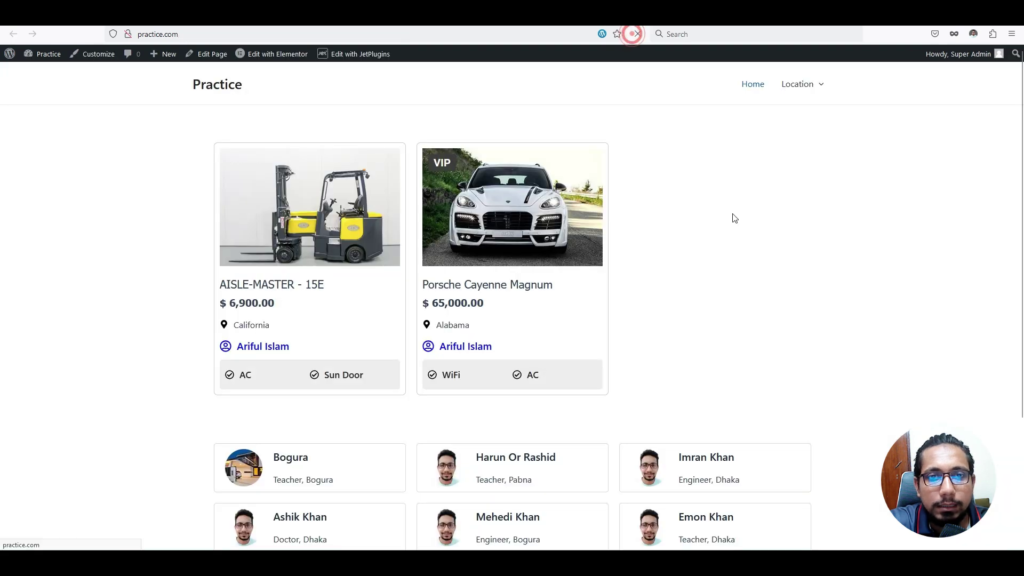
scroll(397, 325, down, 2)
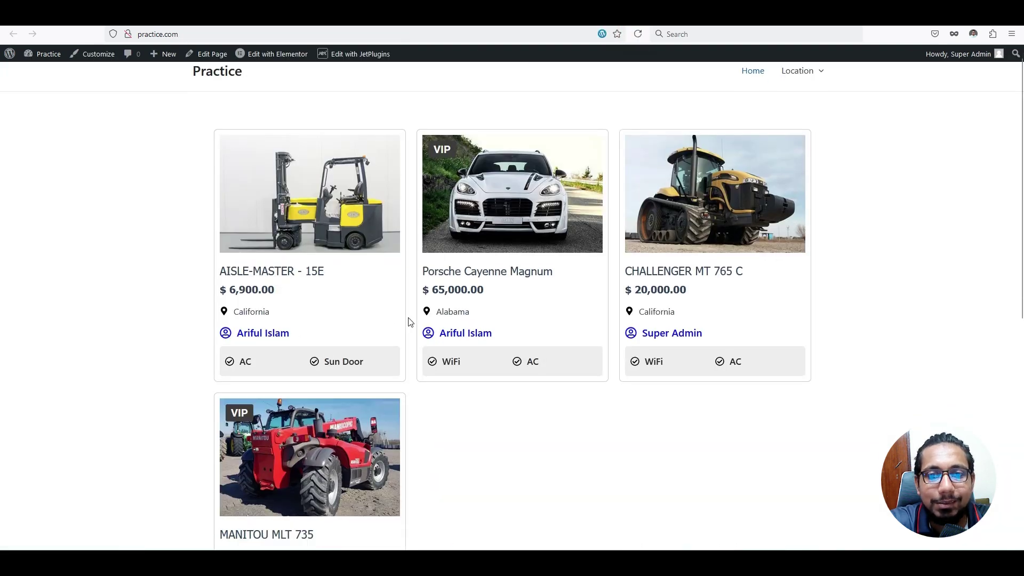
- Turn off Ads Live in the subscriber user's settings and update the user
scroll(415, 298, down, 2)
scroll(395, 326, up, 5)
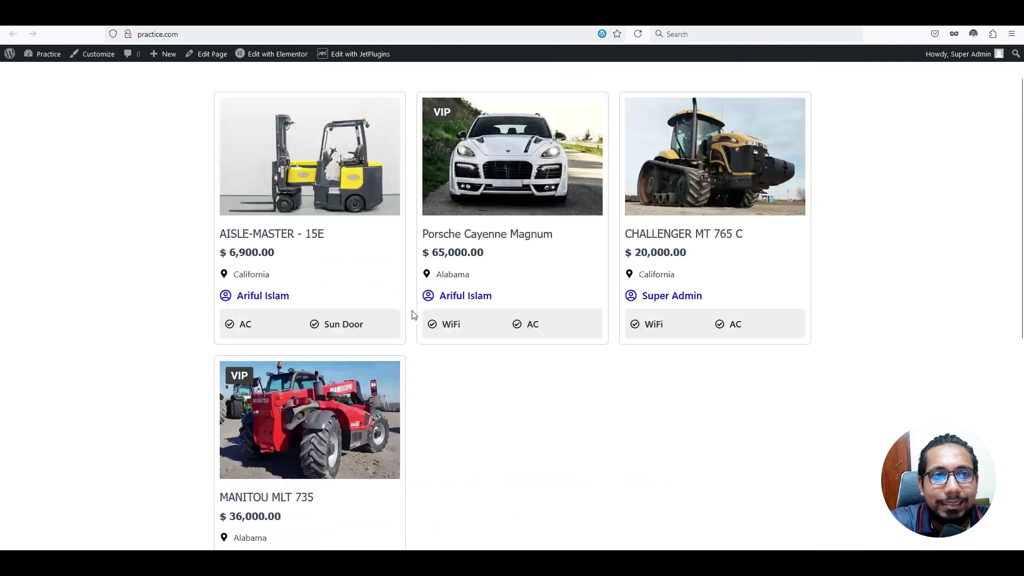
key(ctrl+shift+Tab)
scroll(153, 251, down, 5)
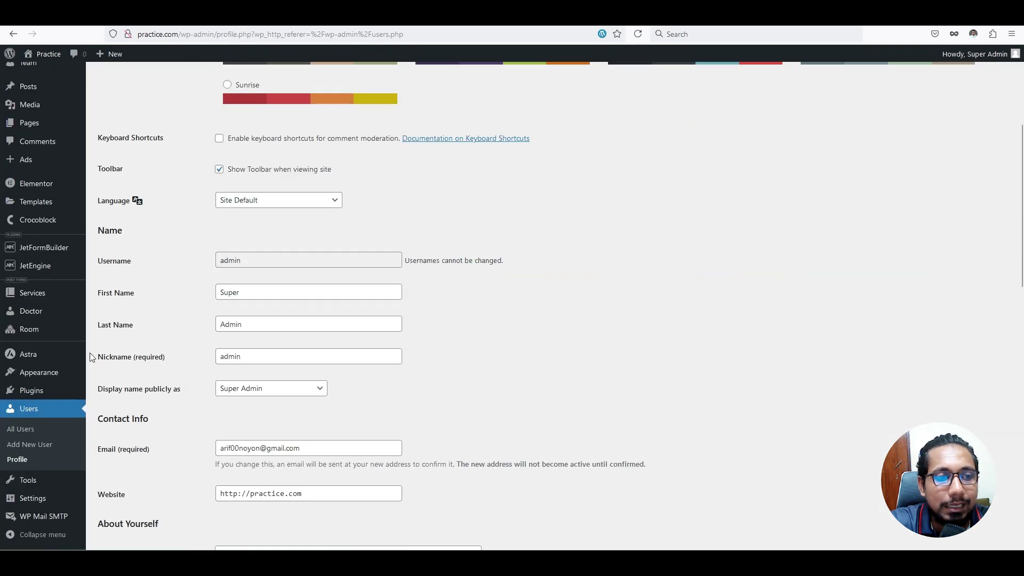
click(24, 431)
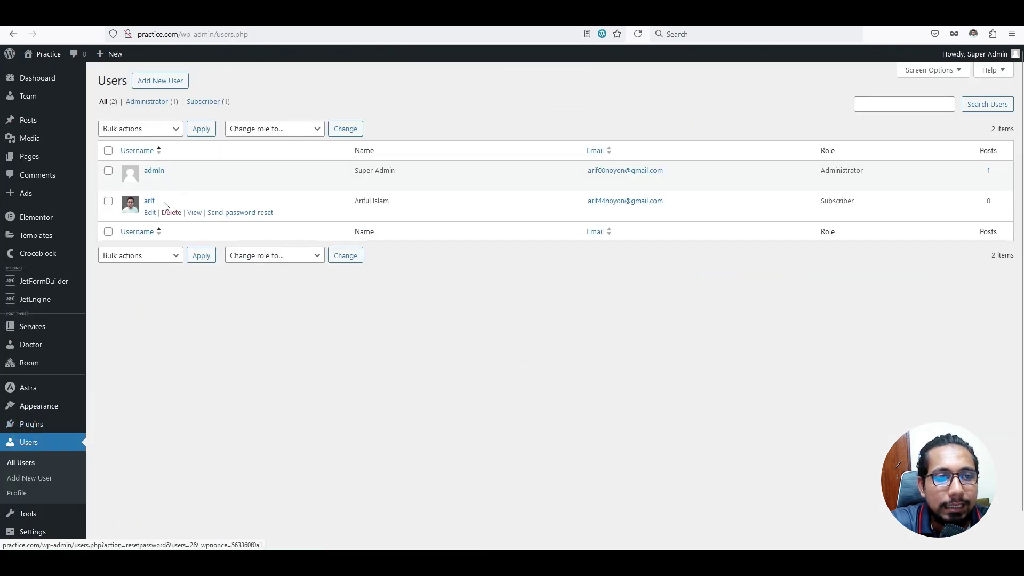
click(150, 213)
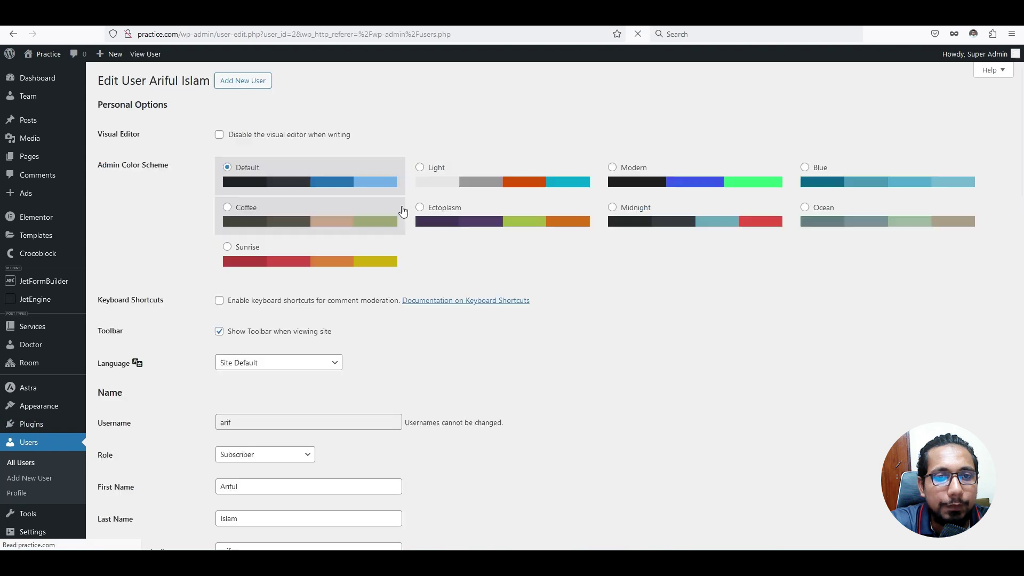
scroll(223, 240, down, 15)
scroll(299, 220, down, 3)
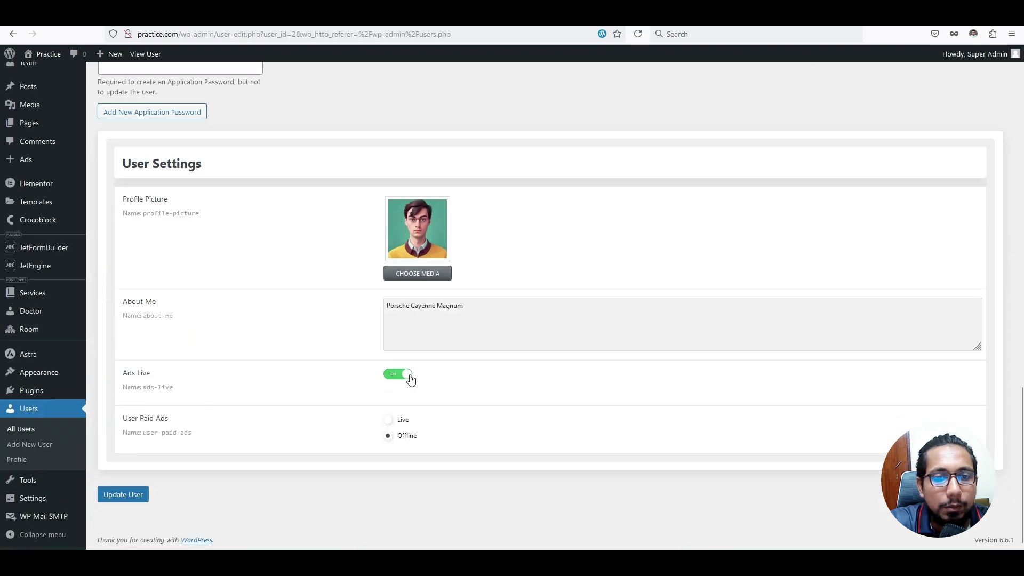
click(401, 374)
click(132, 496)
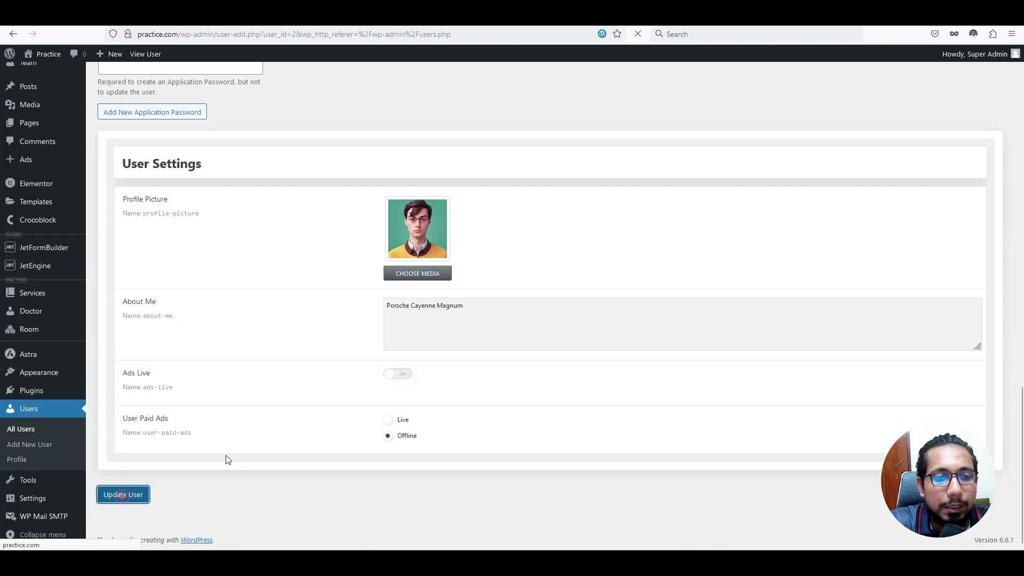
- Reload the site's front page and check the author names on the listed ads with the subscriber's Ads Live off
key(ctrl+Tab)
click(637, 34)
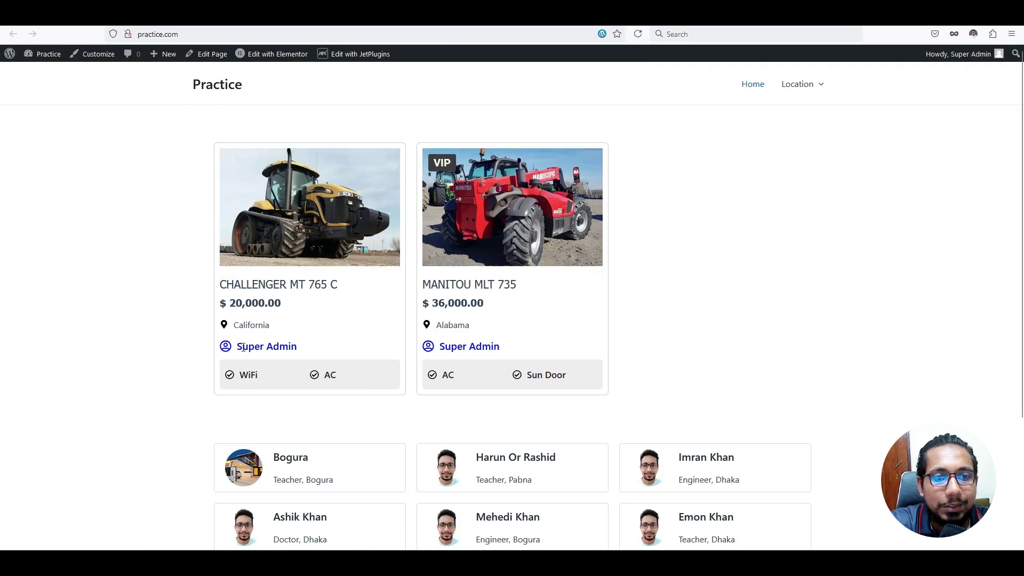
drag(243, 347, 599, 343)
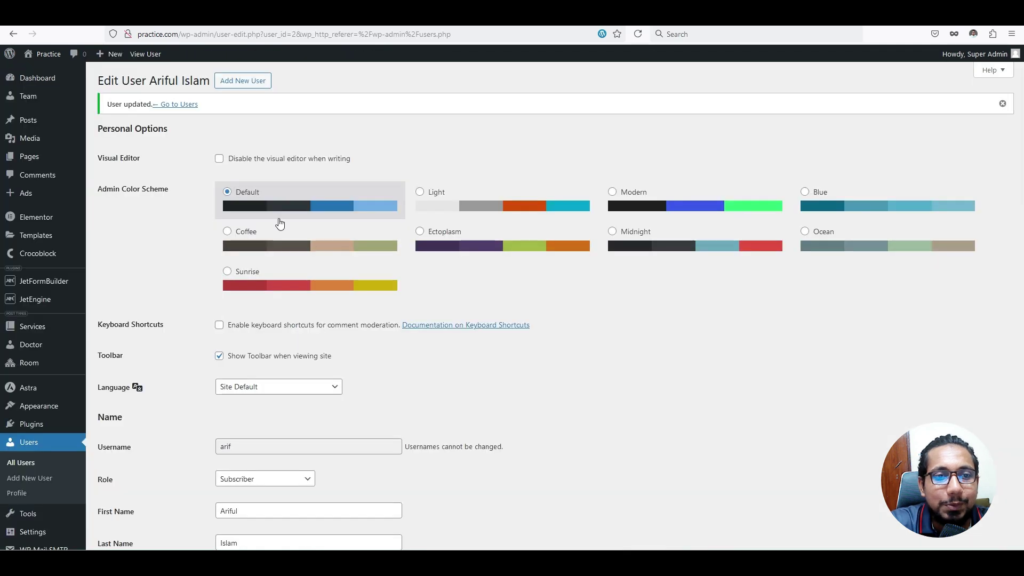
- Turn Ads Live back on in the subscriber user's settings and update the user
scroll(279, 222, down, 20)
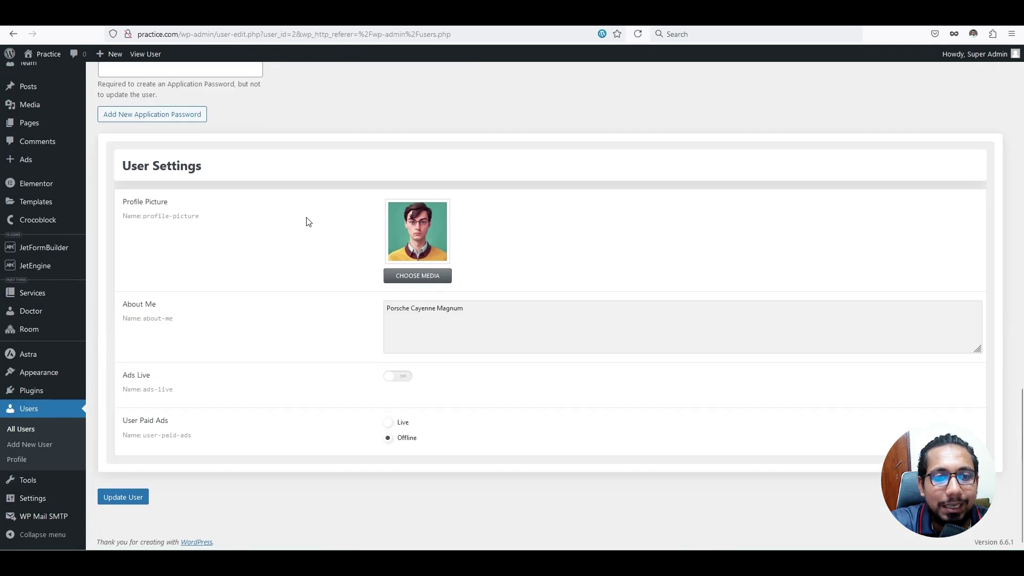
click(399, 375)
click(131, 496)
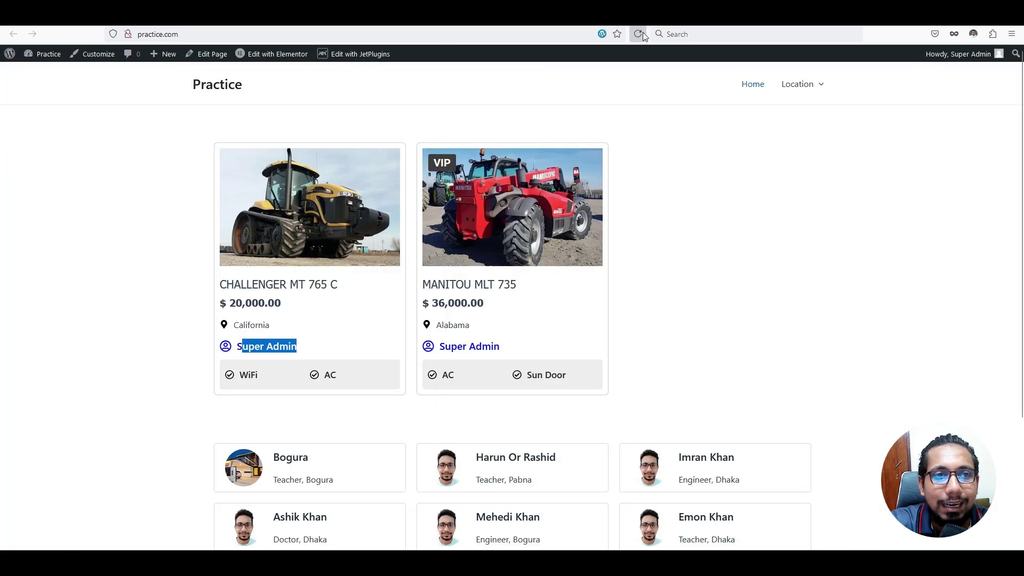
- Reload the site's front page and check the ads listing for ads by both the subscriber and the admin
click(638, 35)
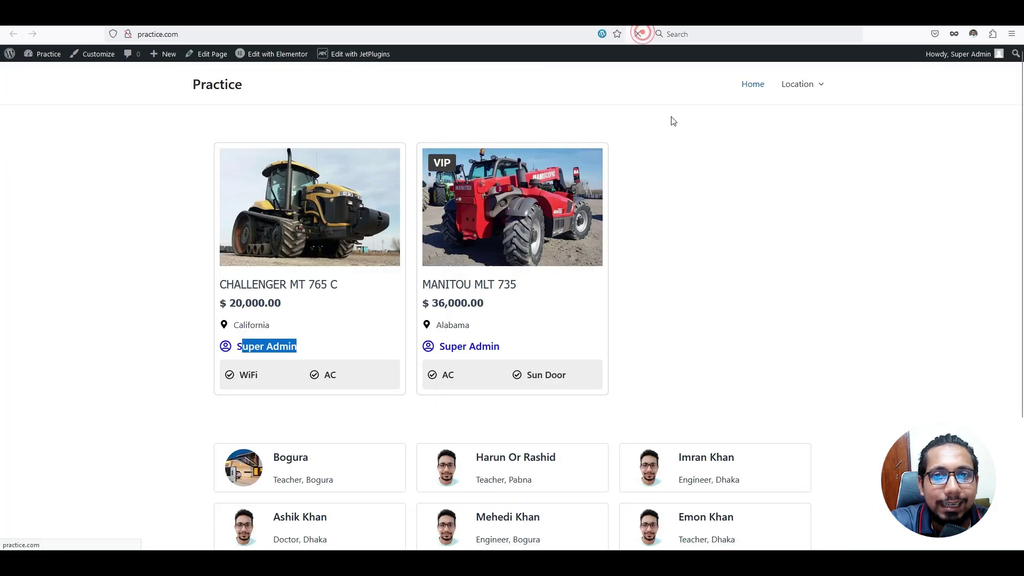
scroll(416, 303, down, 3)
scroll(550, 183, up, 1)
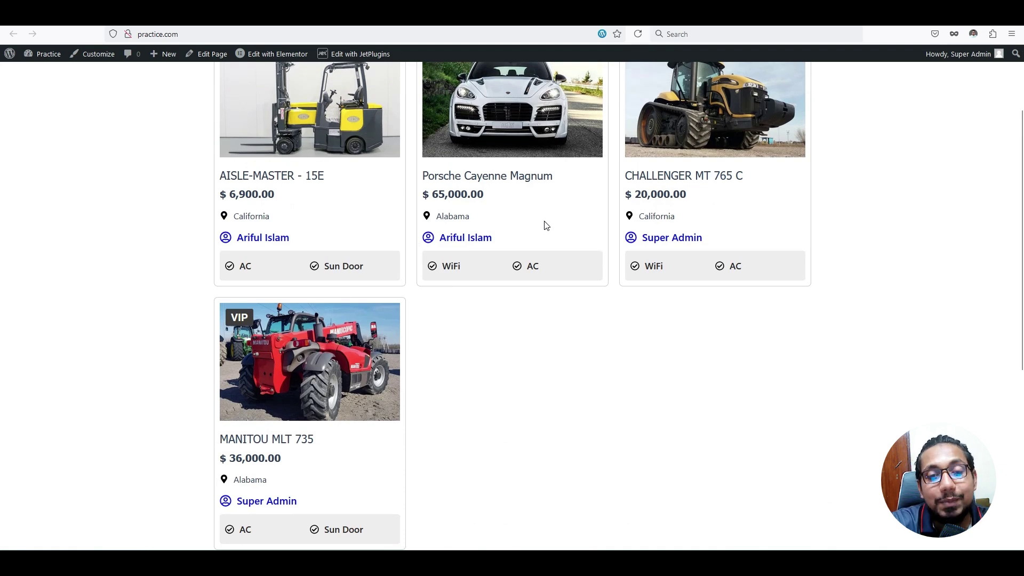
key(F5)
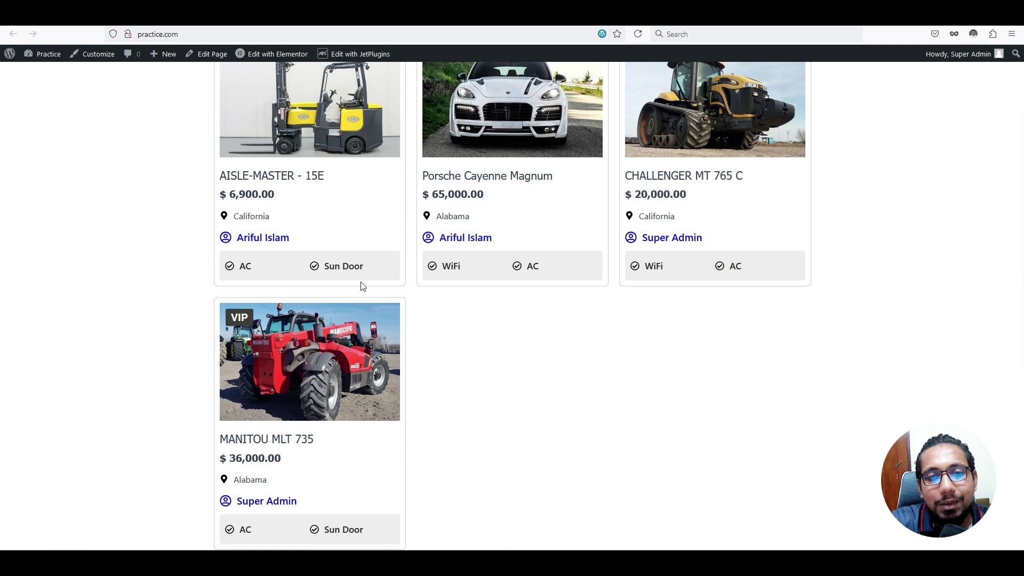
scroll(359, 286, up, 2)
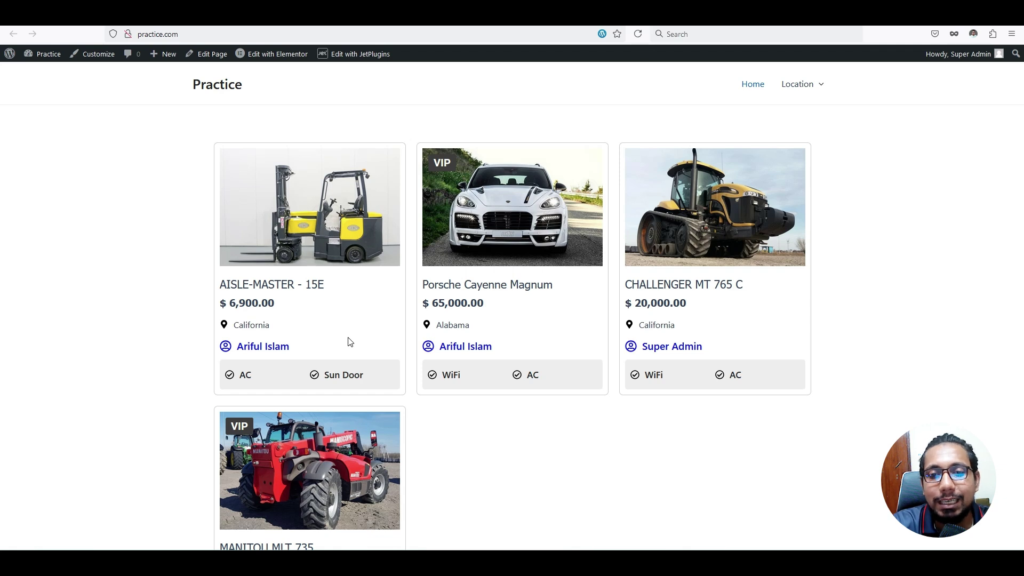
scroll(560, 341, down, 6)
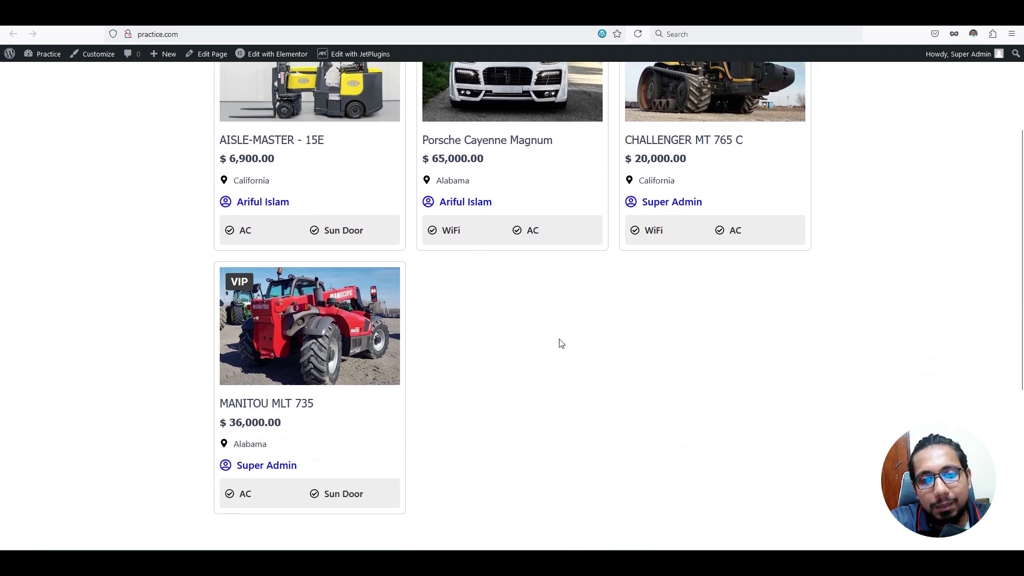
scroll(588, 334, up, 3)
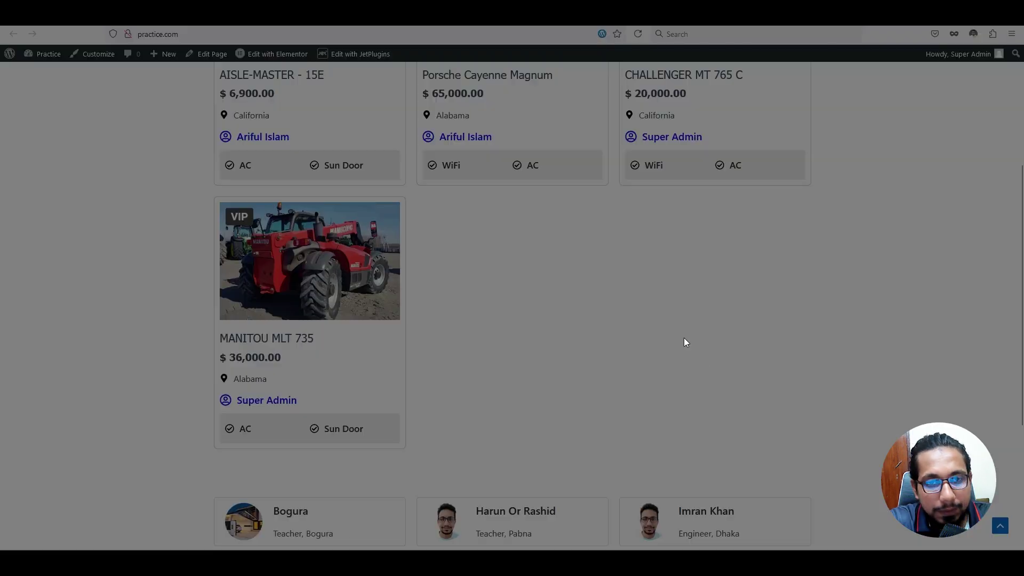
- Sketch a two-column page layout with rectangles on a screen capture of the blank page area, and discard the capture
drag(426, 188, 981, 503)
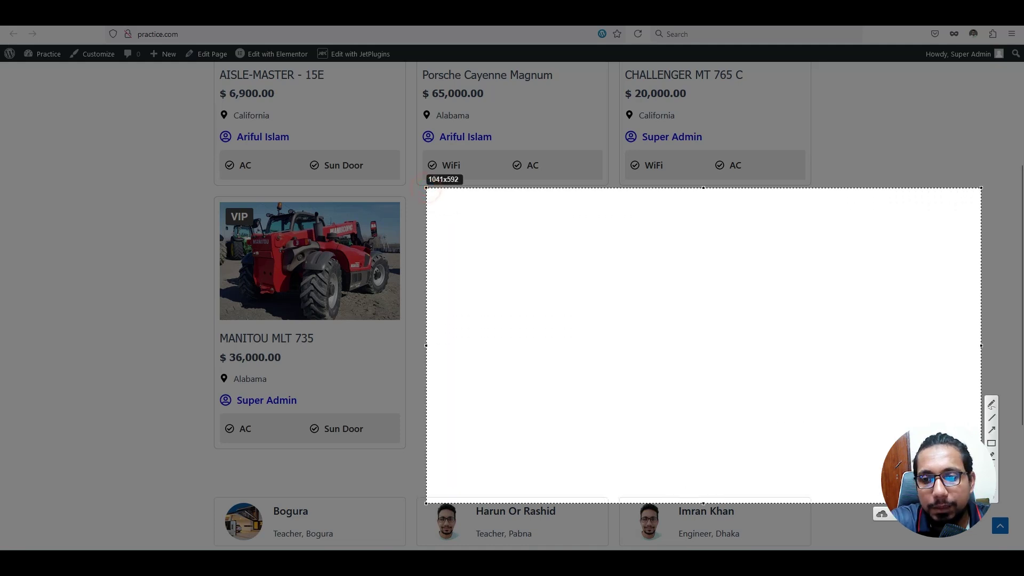
click(992, 442)
drag(457, 204, 944, 428)
mouse_move(456, 203)
mouse_down()
mouse_move(608, 378)
mouse_move(625, 429)
mouse_up()
drag(672, 212, 888, 384)
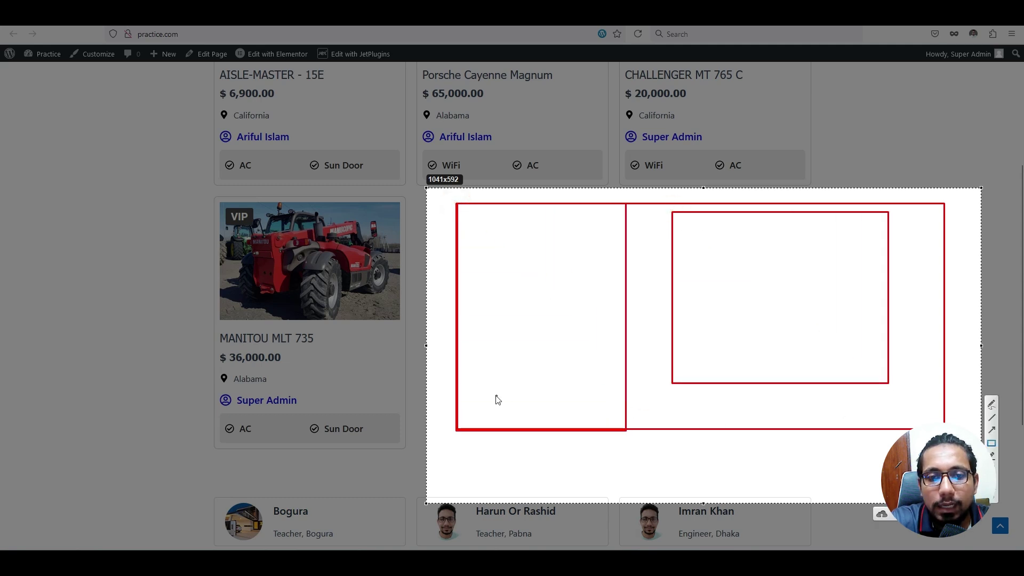
mouse_move(465, 382)
mouse_down()
mouse_move(562, 410)
mouse_move(584, 399)
mouse_up()
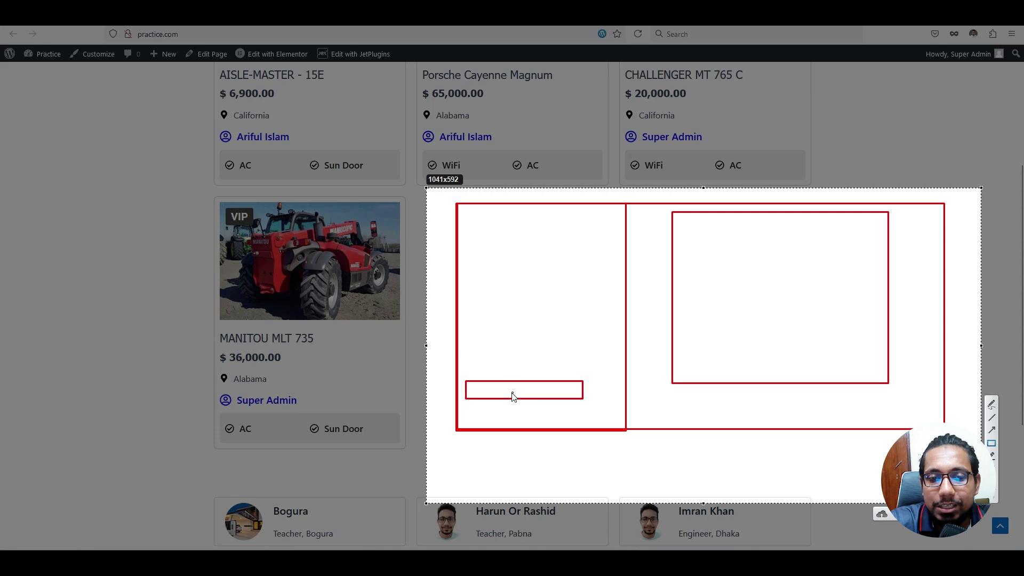
mouse_move(483, 385)
mouse_down()
mouse_move(532, 393)
mouse_move(553, 415)
mouse_up()
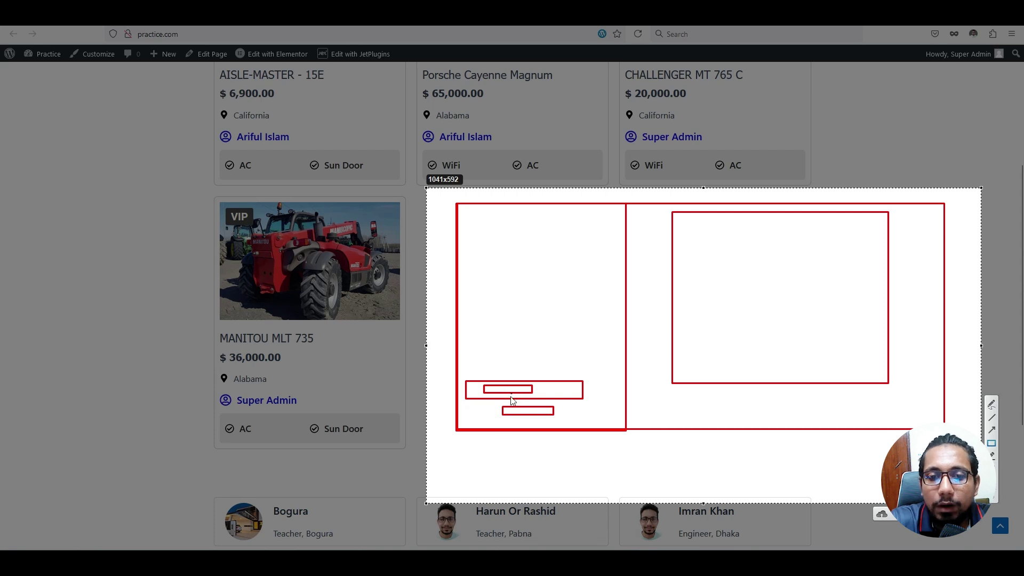
key(Escape)
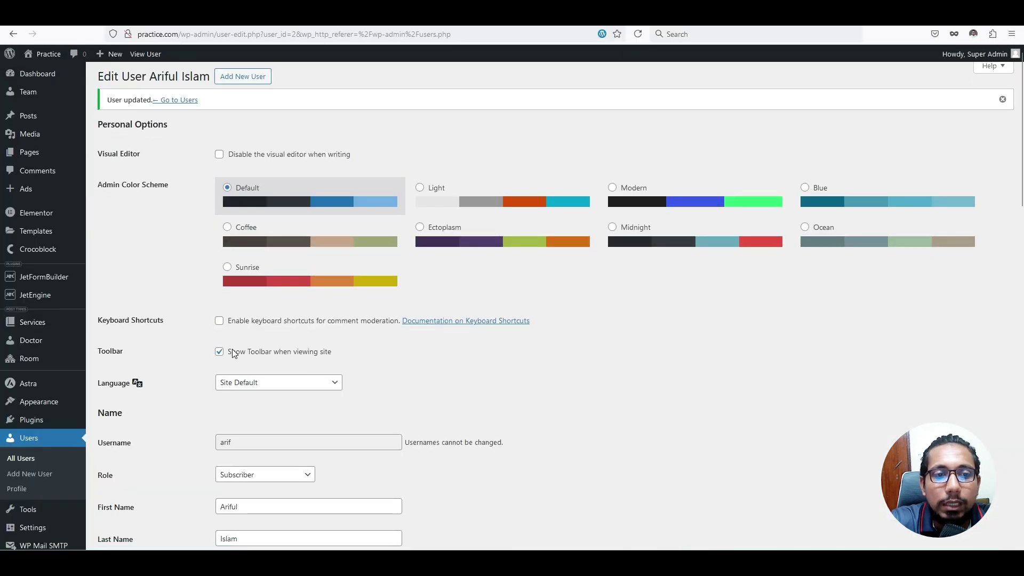
scroll(233, 353, down, 20)
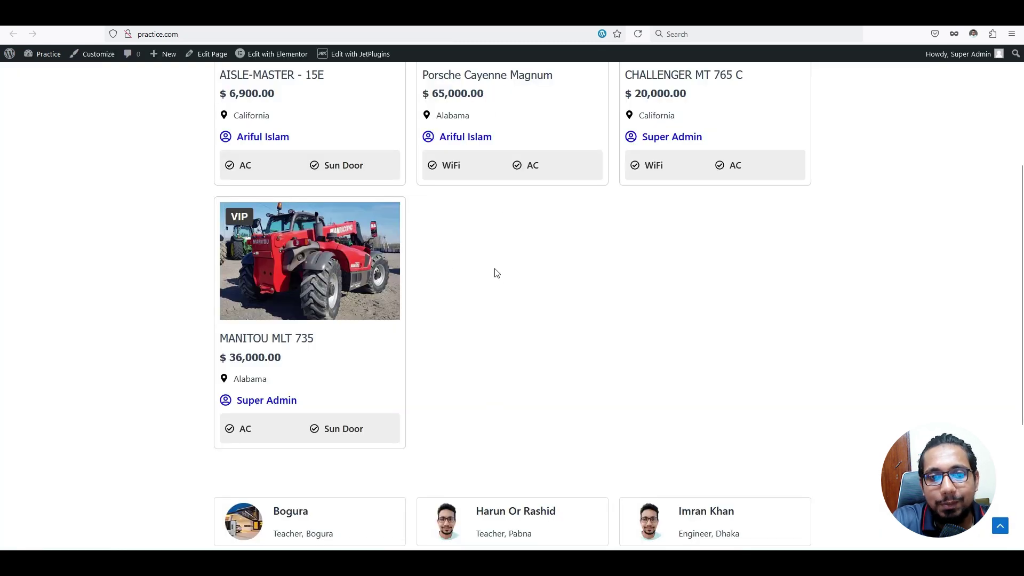
scroll(352, 262, up, 4)
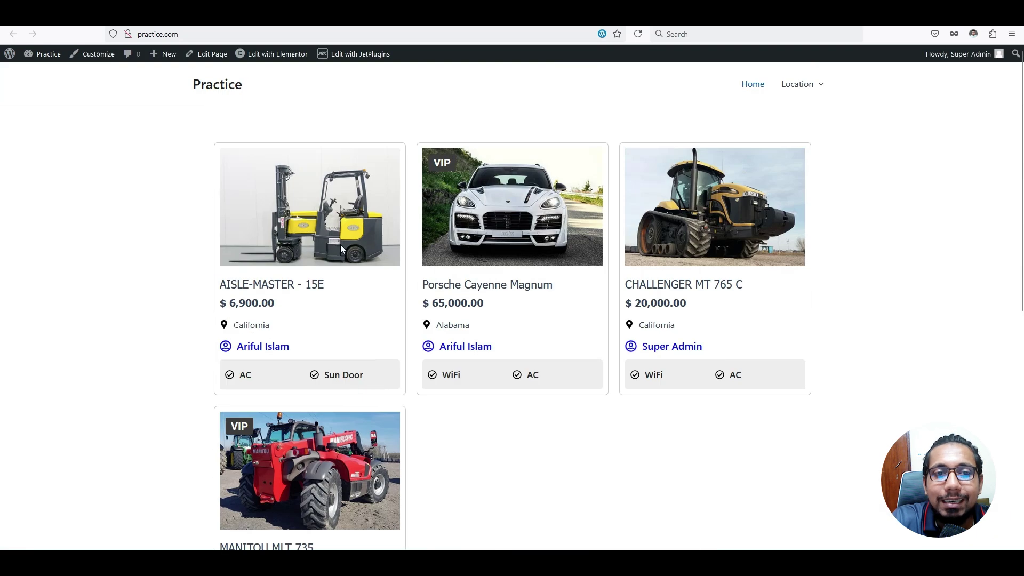